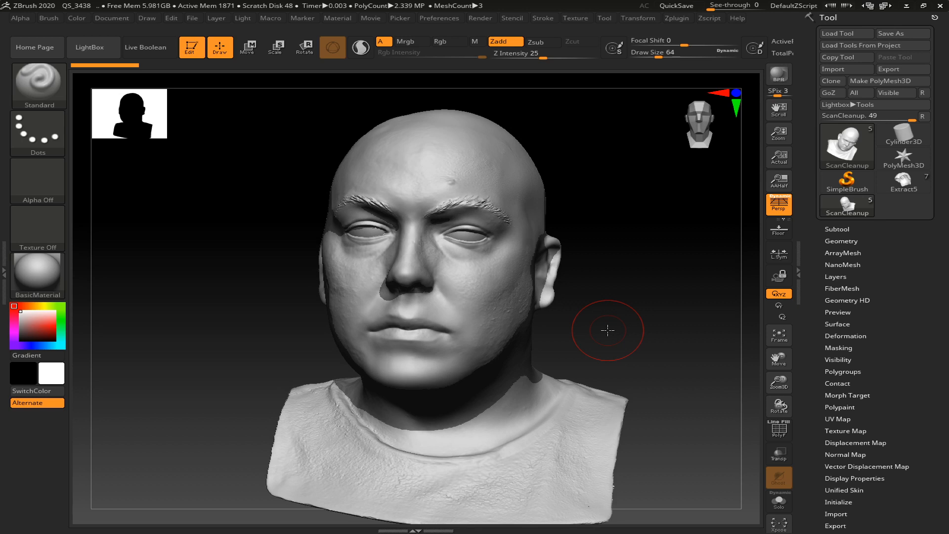
# Step: Subdivide the head mesh one more level for finer detail
pyautogui.keyDown('ctrl'); pyautogui.moveTo(601, 346); pyautogui.dragTo(606, 356, button='right'); pyautogui.keyUp('ctrl')
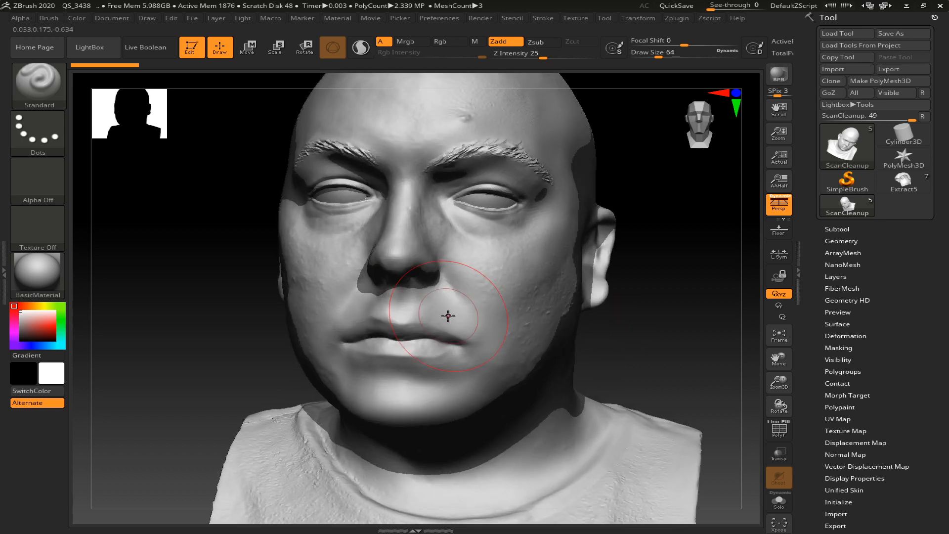
pyautogui.click(797, 262)
pyautogui.hotkey('ctrl', 'd')
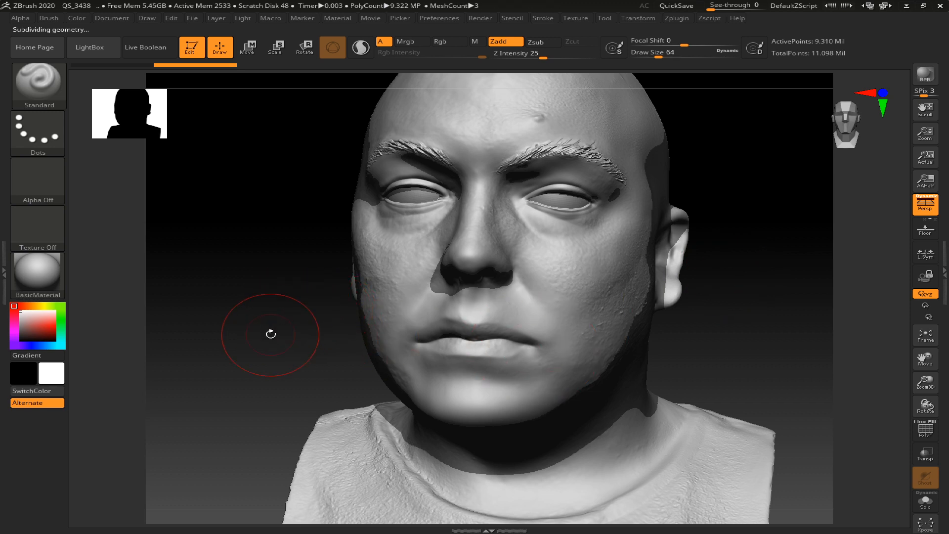
# Step: Select the DamStandard brush and assign Alpha 58 to it
pyautogui.press('b')
pyautogui.press('d')
pyautogui.press('s')
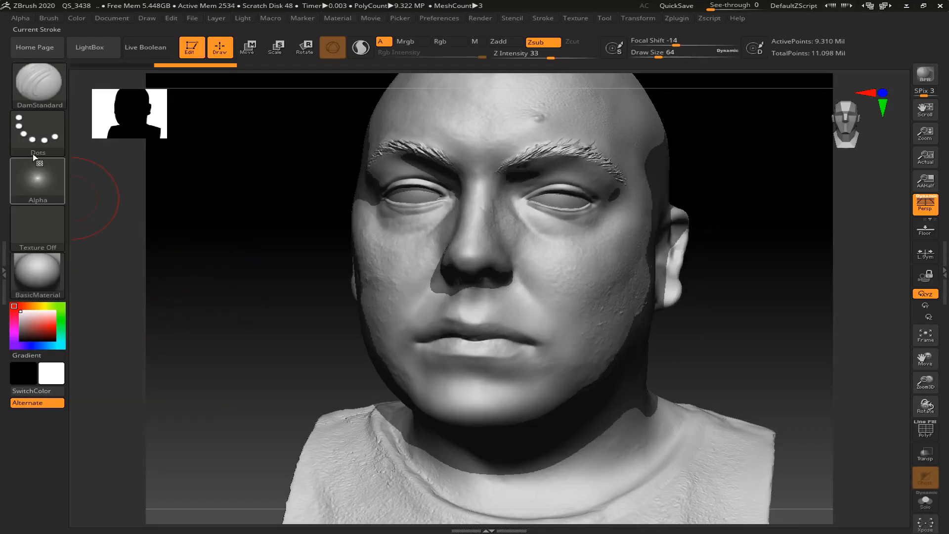
pyautogui.click(37, 178)
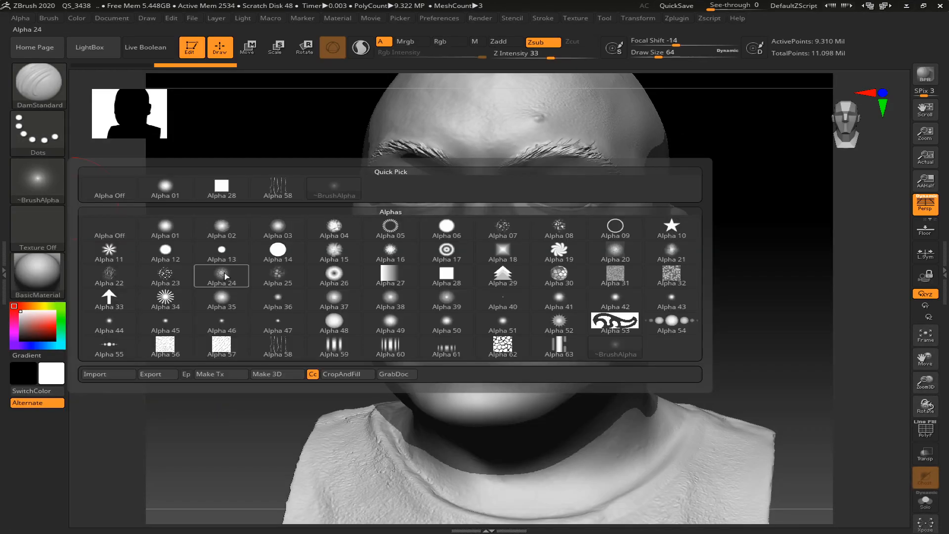
pyautogui.click(274, 352)
# Step: Set the brush's draw size to 8 and test a crease stroke on the lower lip, undoing the stroke
pyautogui.keyDown('alt'); pyautogui.moveTo(269, 371); pyautogui.dragTo(275, 384); pyautogui.keyUp('alt')
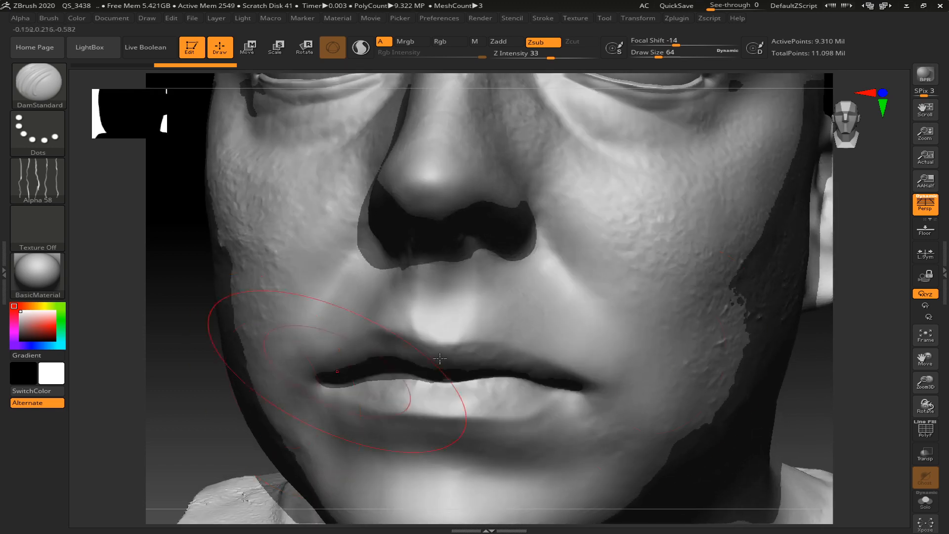
pyautogui.moveTo(810, 419); pyautogui.dragTo(811, 413)
pyautogui.press('s')
pyautogui.moveTo(595, 349)
pyautogui.mouseDown()
pyautogui.moveTo(578, 348)
pyautogui.moveTo(609, 372)
pyautogui.mouseUp()
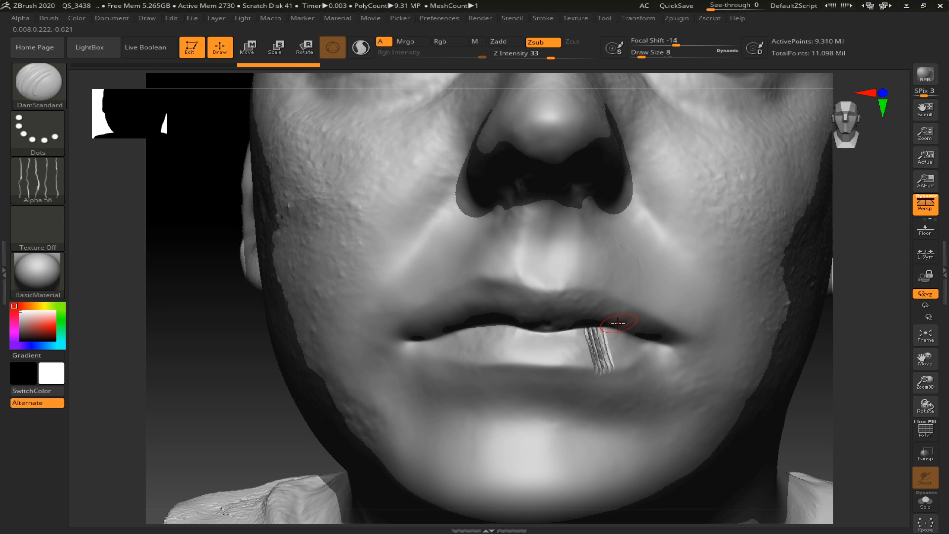
pyautogui.press('ctrl')
pyautogui.hotkey('ctrl', 'z')
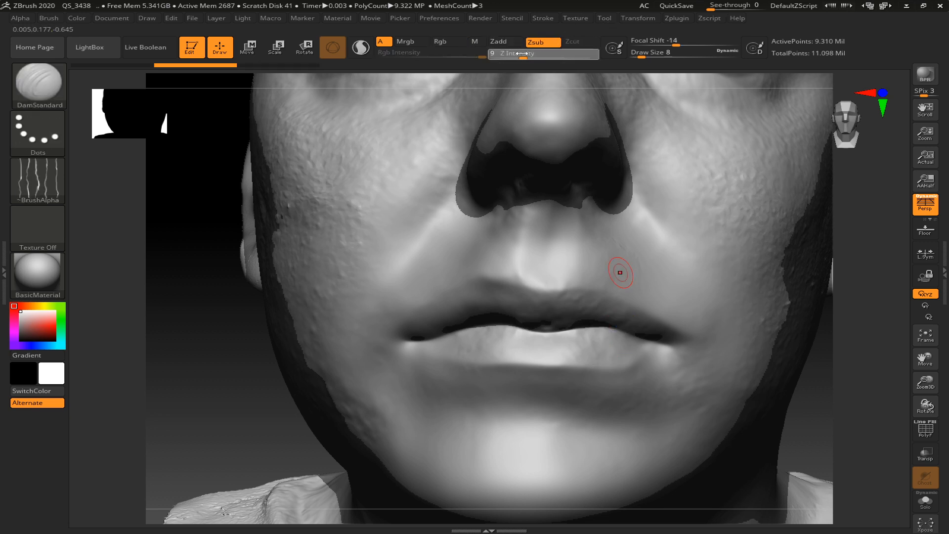
# Step: Lower the Z Intensity to 9 and undo another trial crease stroke on the lower lip
pyautogui.moveTo(587, 332); pyautogui.dragTo(593, 370)
pyautogui.press('ctrl')
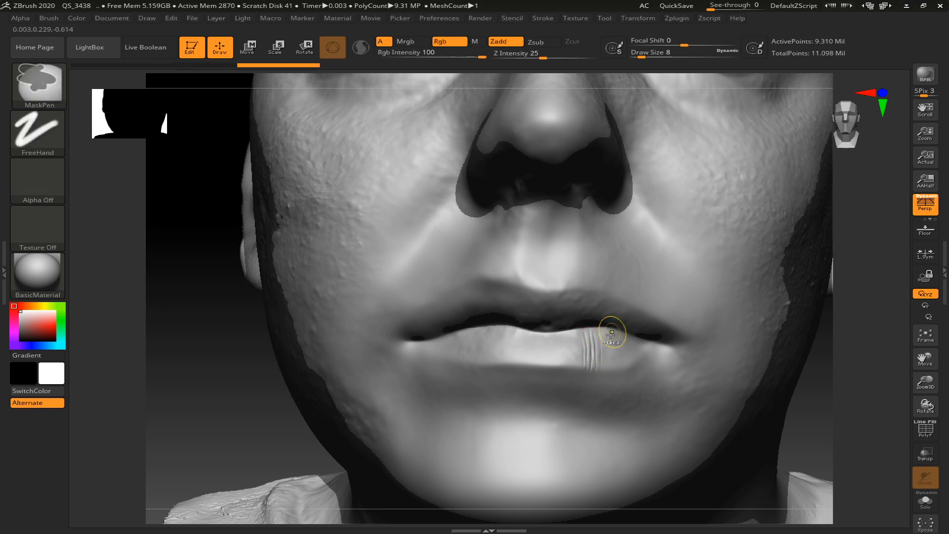
pyautogui.hotkey('ctrl', 'z')
pyautogui.hotkey('ctrl', 'z')
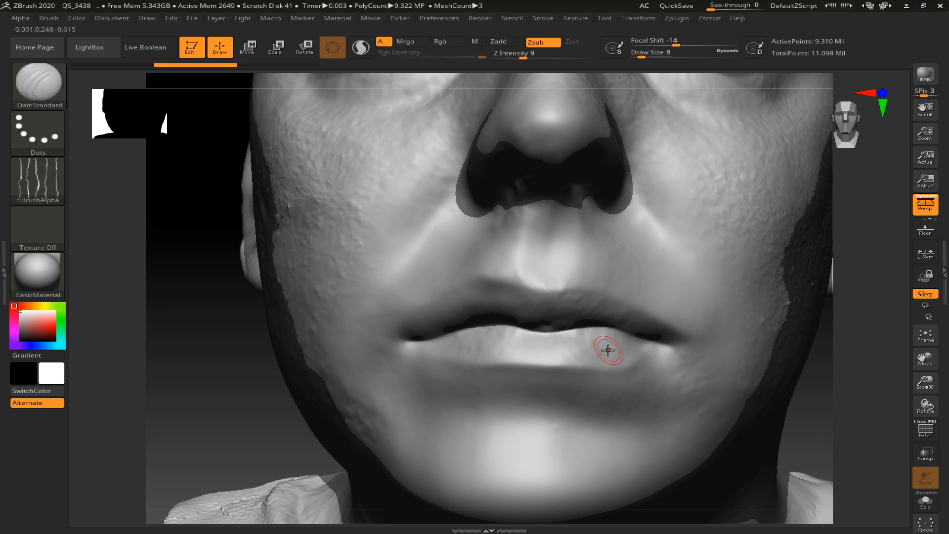
# Step: Mask the upper and lower lips with the MaskLasso brush, following the lip outline
pyautogui.press('ctrl')
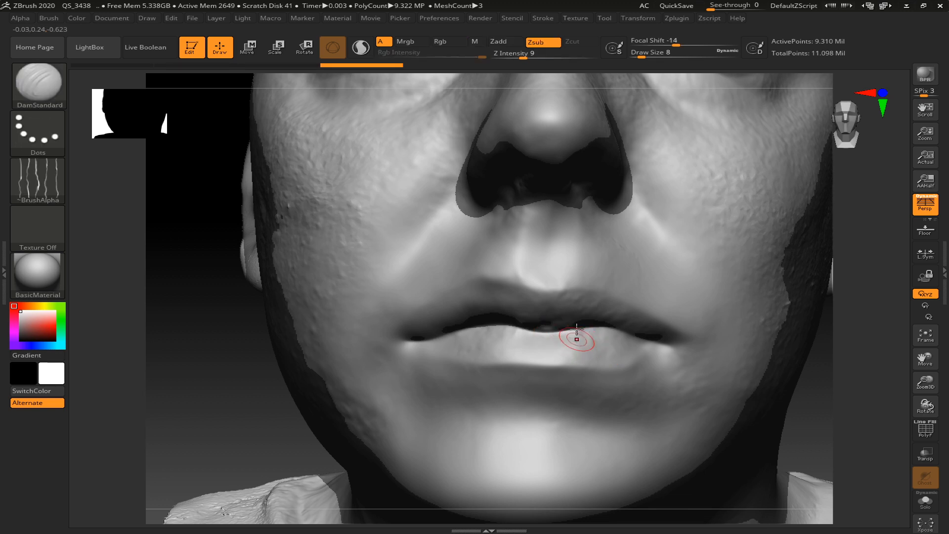
pyautogui.press('ctrl')
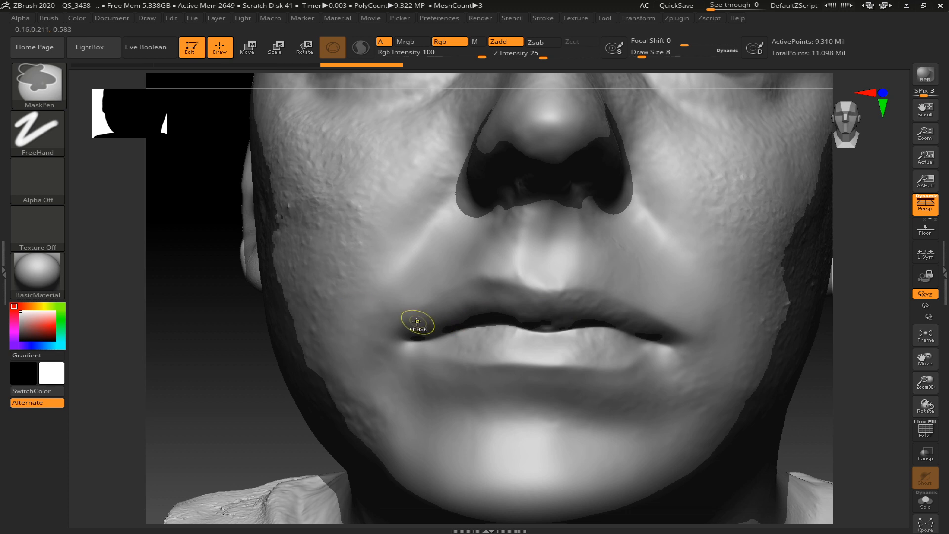
pyautogui.click(40, 84)
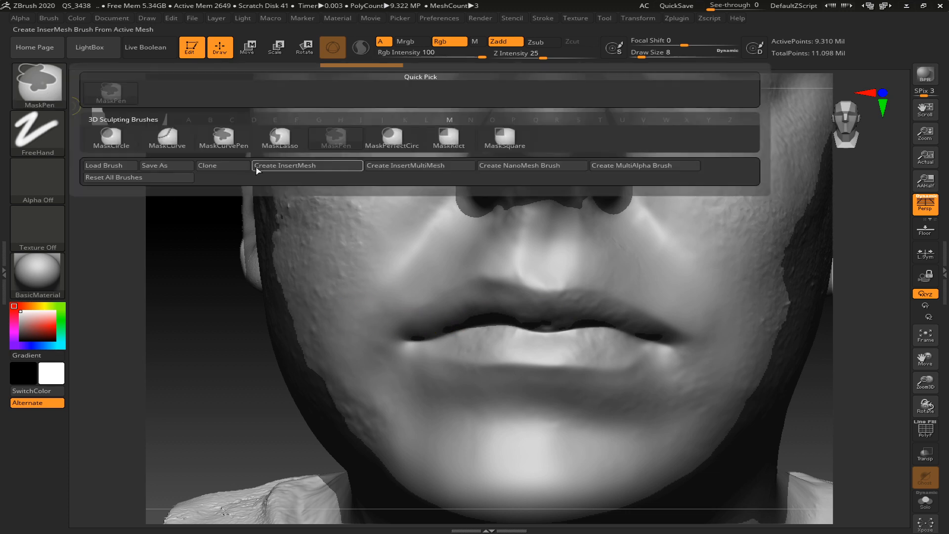
pyautogui.click(279, 138)
pyautogui.moveTo(391, 332)
pyautogui.keyDown('ctrl'); pyautogui.mouseDown()
pyautogui.moveTo(406, 341)
pyautogui.moveTo(477, 280)
pyautogui.moveTo(541, 296)
pyautogui.moveTo(584, 291)
pyautogui.moveTo(642, 311)
pyautogui.moveTo(670, 346)
pyautogui.moveTo(606, 366)
pyautogui.moveTo(492, 364)
pyautogui.moveTo(413, 340)
pyautogui.mouseUp(); pyautogui.keyUp('ctrl')
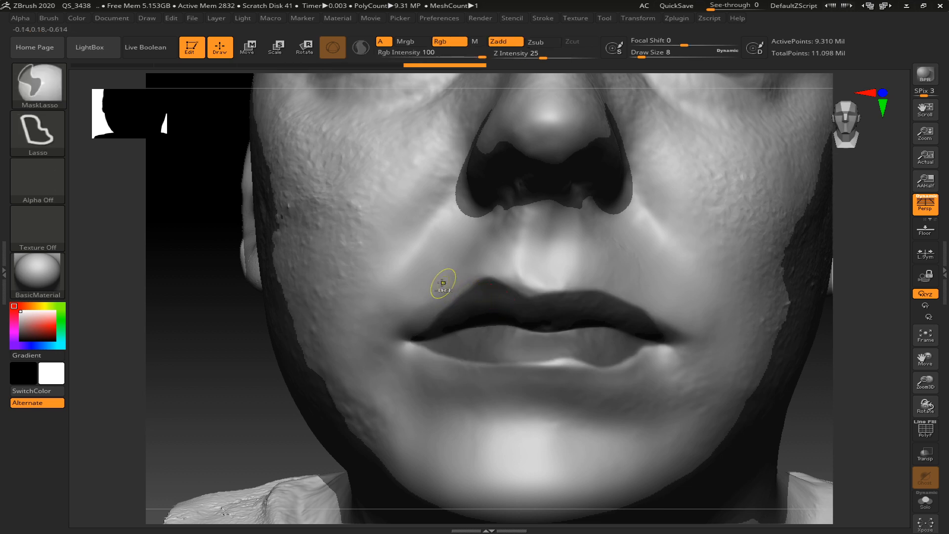
pyautogui.moveTo(444, 283)
pyautogui.keyDown('ctrl'); pyautogui.mouseDown()
pyautogui.moveTo(515, 249)
pyautogui.moveTo(477, 285)
pyautogui.moveTo(398, 296)
pyautogui.moveTo(396, 312)
pyautogui.moveTo(430, 318)
pyautogui.moveTo(479, 283)
pyautogui.moveTo(579, 292)
pyautogui.mouseUp(); pyautogui.keyUp('ctrl')
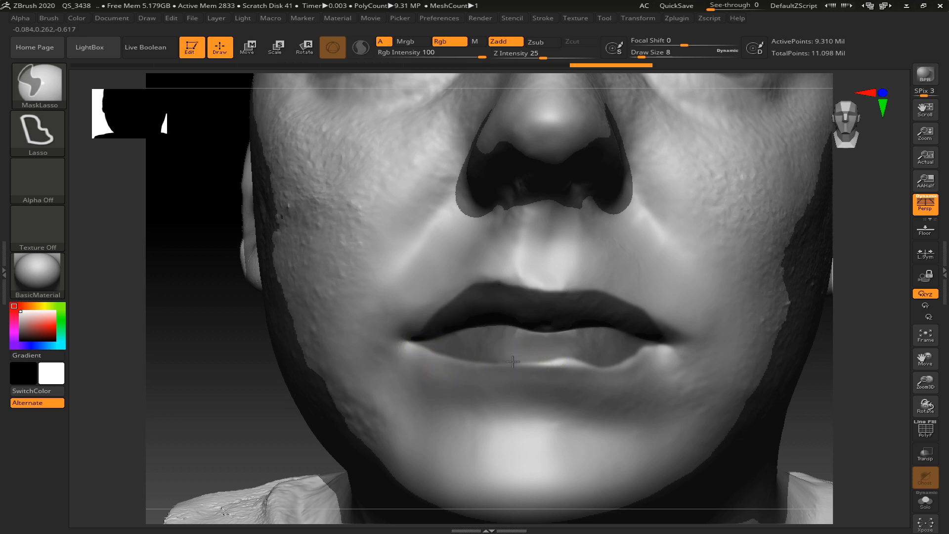
pyautogui.keyDown('ctrl'); pyautogui.moveTo(607, 361); pyautogui.dragTo(621, 339); pyautogui.keyUp('ctrl')
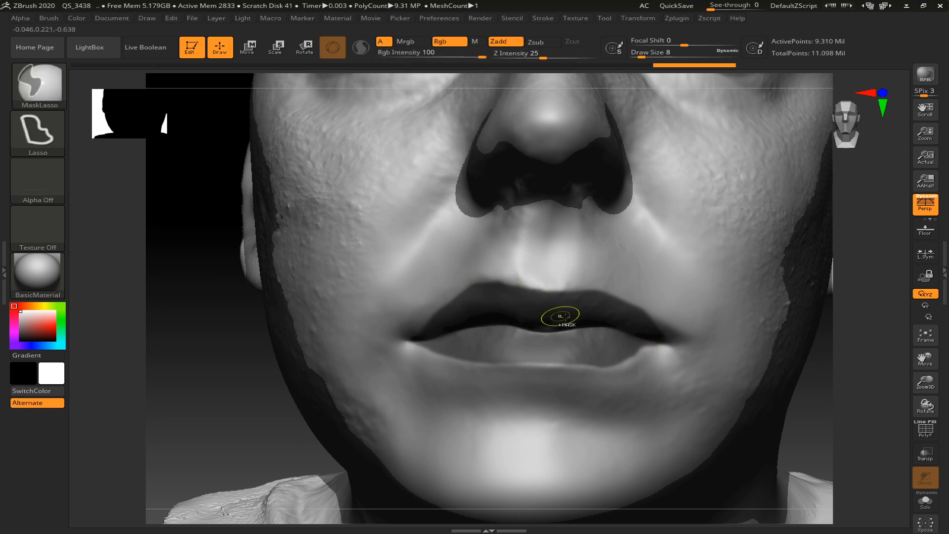
# Step: Invert the lip mask so only the lips stay editable, and hide the mask shading
pyautogui.keyDown('ctrl'); pyautogui.click(195, 394); pyautogui.keyUp('ctrl')
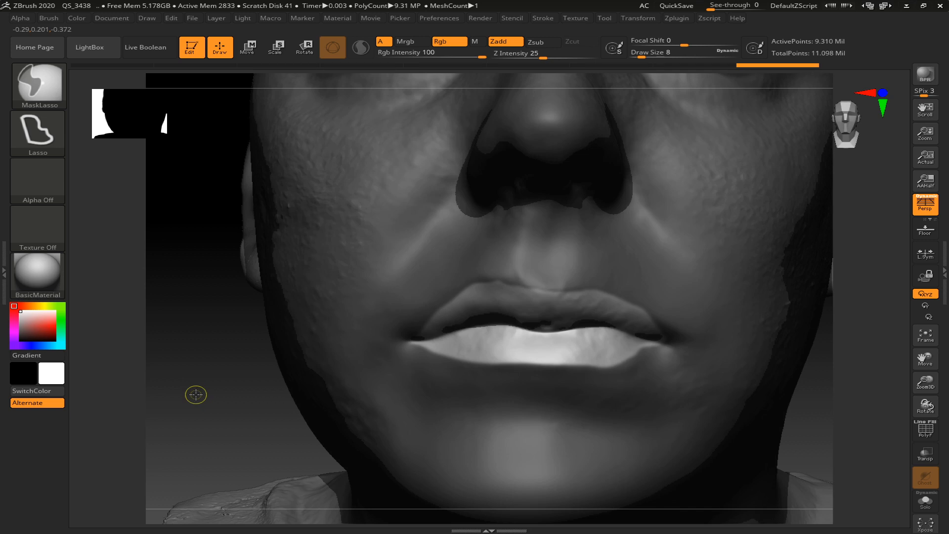
pyautogui.keyDown('ctrl'); pyautogui.click(196, 394); pyautogui.keyUp('ctrl')
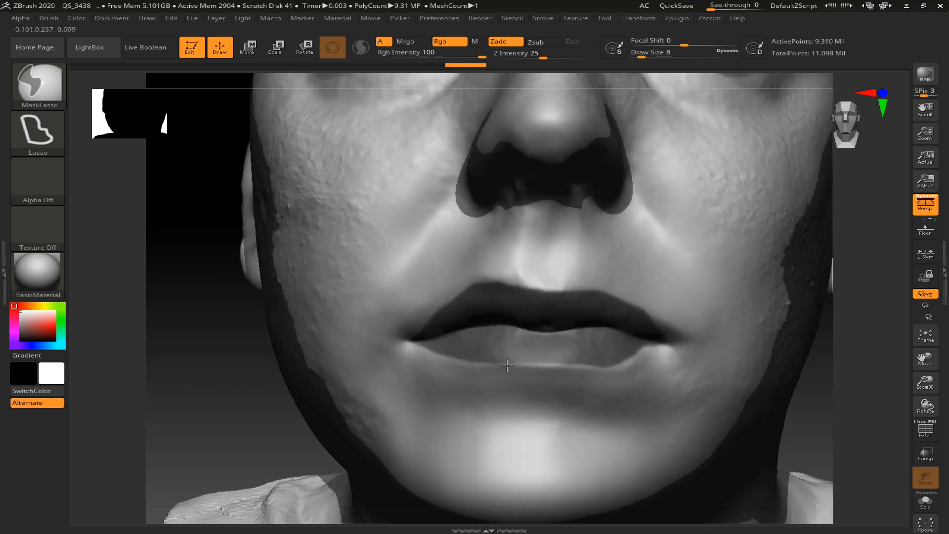
pyautogui.keyDown('ctrl'); pyautogui.click(170, 385); pyautogui.keyUp('ctrl')
pyautogui.moveTo(417, 338); pyautogui.dragTo(426, 330)
pyautogui.hotkey('ctrl', 'shift', 'a')
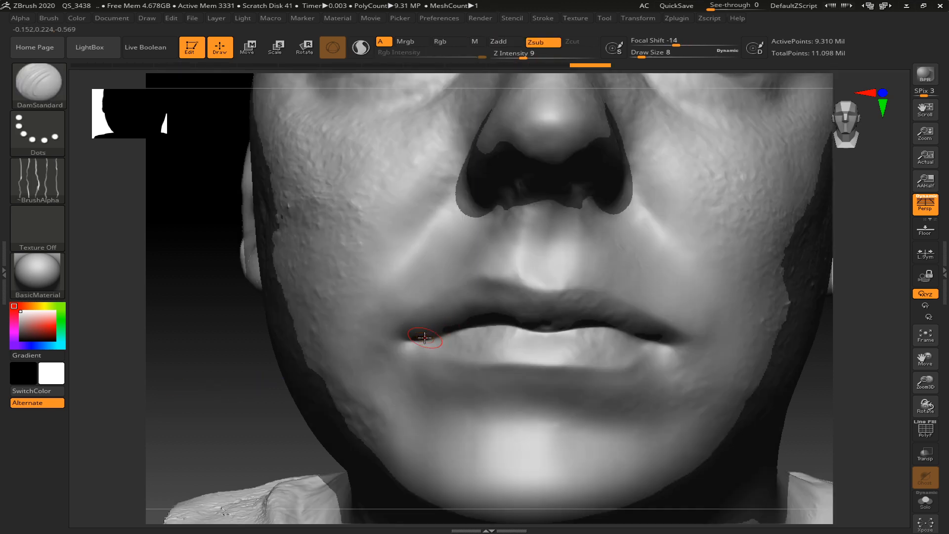
# Step: Carve vertical crease strokes across the lower lip and most of the upper lip with the DamStandard brush
pyautogui.moveTo(558, 285)
pyautogui.mouseDown()
pyautogui.moveTo(568, 320)
pyautogui.moveTo(584, 327)
pyautogui.moveTo(618, 292)
pyautogui.moveTo(615, 310)
pyautogui.moveTo(660, 335)
pyautogui.moveTo(615, 347)
pyautogui.moveTo(621, 364)
pyautogui.moveTo(606, 367)
pyautogui.mouseUp()
pyautogui.moveTo(601, 334); pyautogui.dragTo(606, 368)
pyautogui.moveTo(585, 330)
pyautogui.mouseDown()
pyautogui.moveTo(587, 372)
pyautogui.moveTo(601, 356)
pyautogui.moveTo(603, 366)
pyautogui.moveTo(569, 377)
pyautogui.mouseUp()
pyautogui.moveTo(582, 335); pyautogui.dragTo(584, 369)
pyautogui.moveTo(551, 335); pyautogui.dragTo(557, 375)
pyautogui.moveTo(554, 331)
pyautogui.mouseDown()
pyautogui.moveTo(550, 367)
pyautogui.moveTo(540, 361)
pyautogui.moveTo(540, 368)
pyautogui.mouseUp()
pyautogui.keyDown('shift'); pyautogui.moveTo(584, 338); pyautogui.dragTo(570, 362); pyautogui.keyUp('shift')
pyautogui.moveTo(523, 338)
pyautogui.mouseDown()
pyautogui.moveTo(524, 363)
pyautogui.moveTo(510, 361)
pyautogui.mouseUp()
pyautogui.moveTo(483, 328)
pyautogui.mouseDown()
pyautogui.moveTo(479, 360)
pyautogui.moveTo(494, 354)
pyautogui.moveTo(473, 361)
pyautogui.moveTo(458, 346)
pyautogui.moveTo(460, 362)
pyautogui.moveTo(449, 358)
pyautogui.mouseUp()
pyautogui.hotkey('alt', 'Tab')
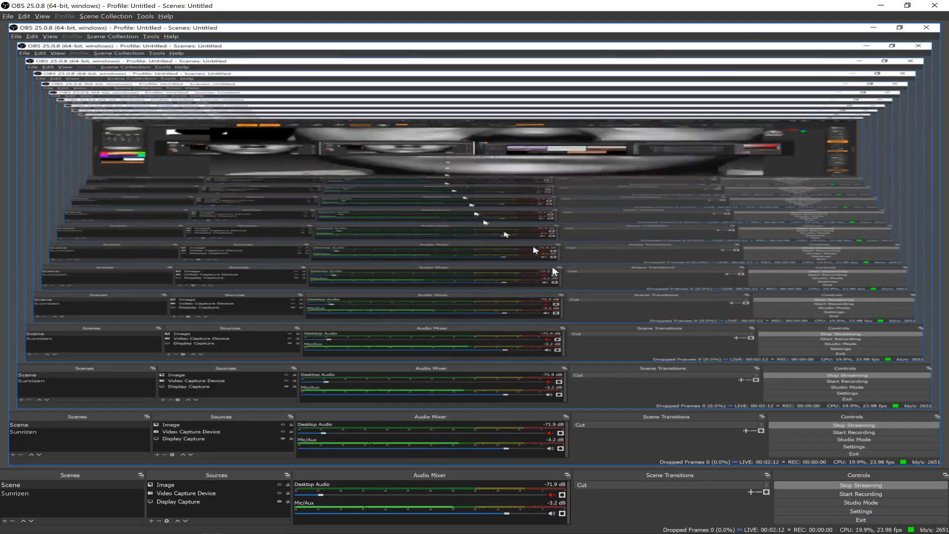
pyautogui.hotkey('alt', 'Tab')
pyautogui.hotkey('alt', 'Tab')
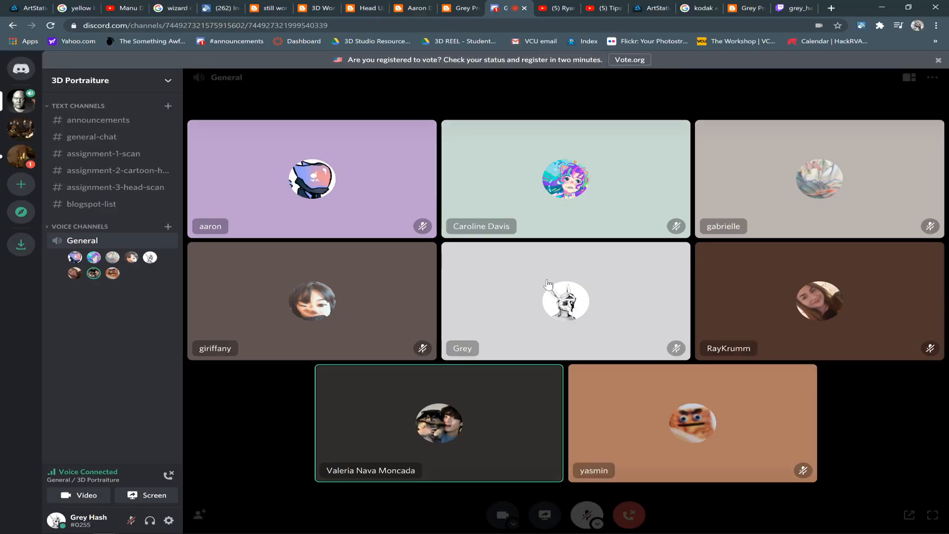
pyautogui.hotkey('alt', 'Tab')
pyautogui.hotkey('alt', 'Tab')
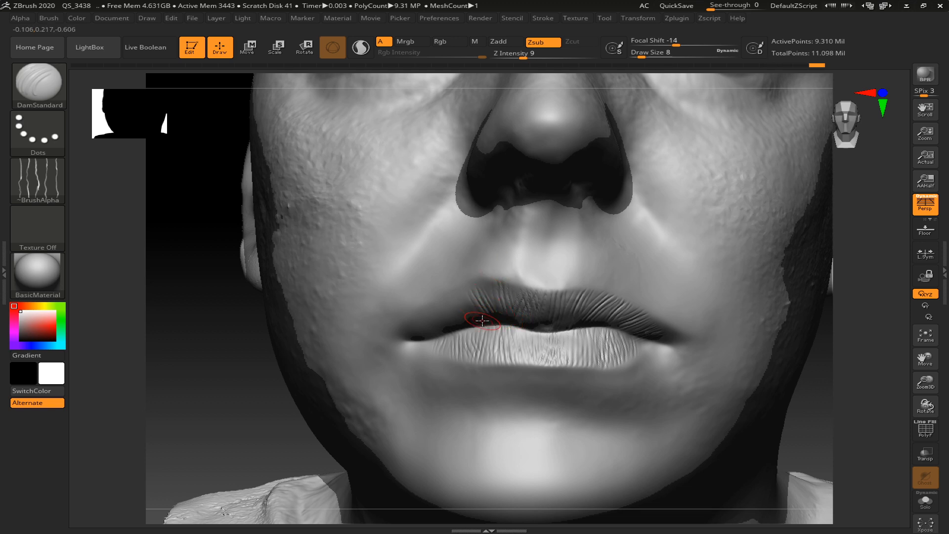
# Step: Extend the vertical creases to the upper lip's uncreased corner and add more along its middle
pyautogui.moveTo(459, 283)
pyautogui.mouseDown()
pyautogui.moveTo(457, 319)
pyautogui.moveTo(438, 339)
pyautogui.mouseUp()
pyautogui.moveTo(433, 300); pyautogui.dragTo(446, 328)
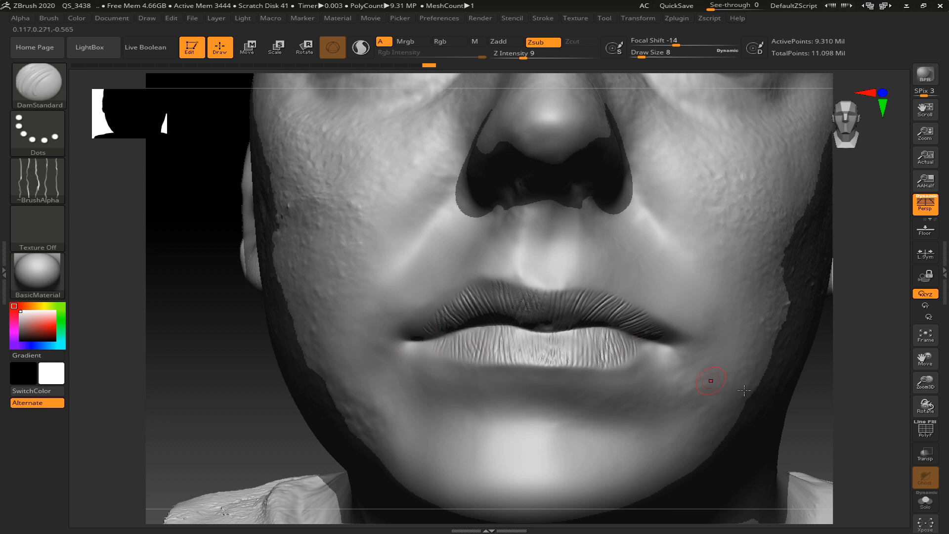
pyautogui.moveTo(818, 414); pyautogui.dragTo(653, 381)
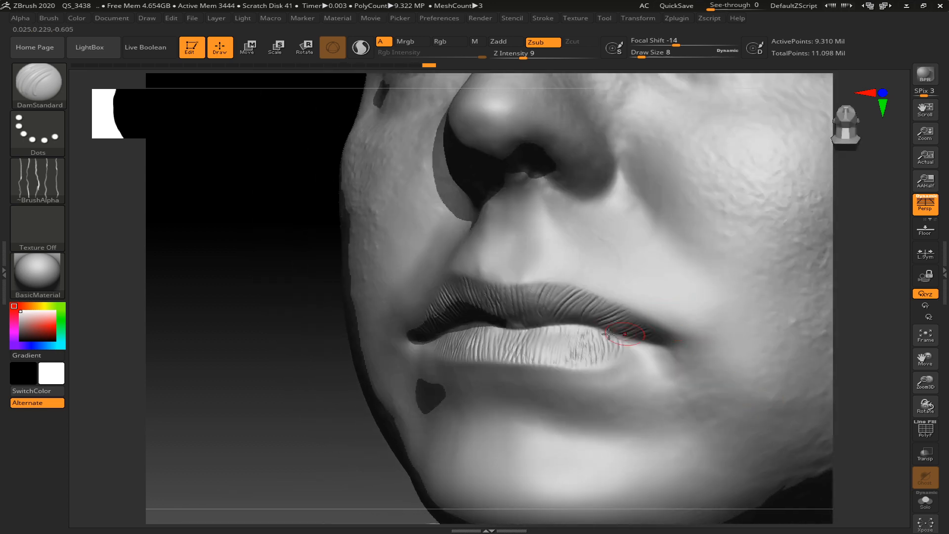
pyautogui.moveTo(571, 294); pyautogui.dragTo(557, 318)
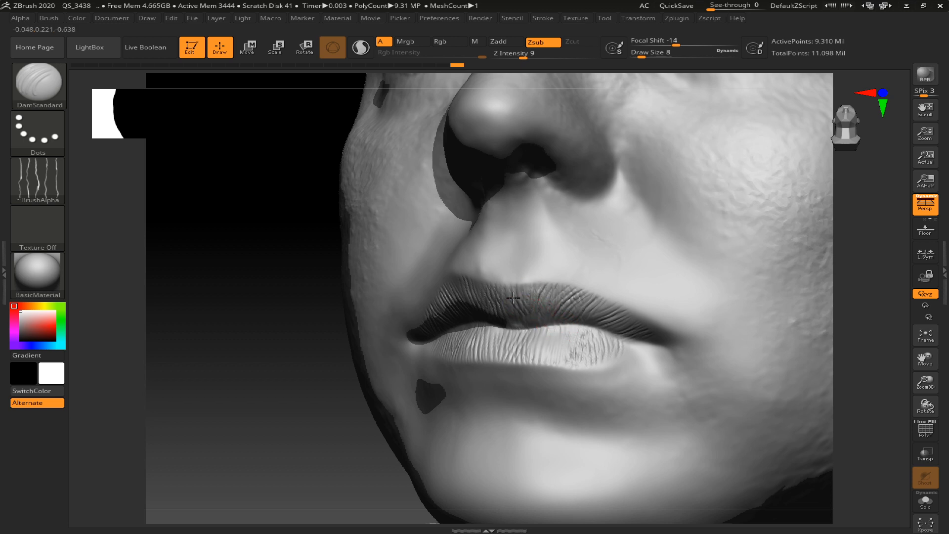
pyautogui.moveTo(267, 392); pyautogui.dragTo(424, 345)
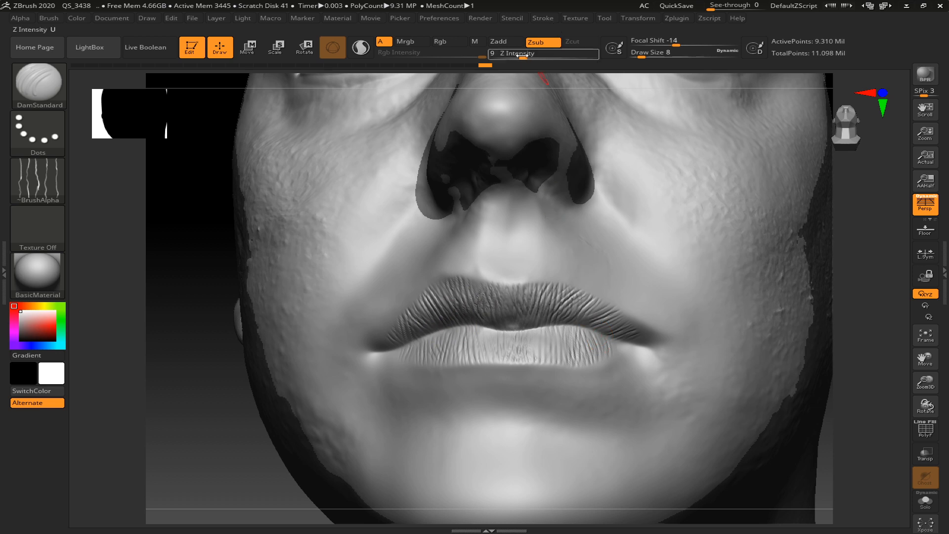
# Step: Set the brush's Z Intensity to 12 and its draw size to 4 for finer lip lines
pyautogui.moveTo(523, 56); pyautogui.dragTo(526, 56)
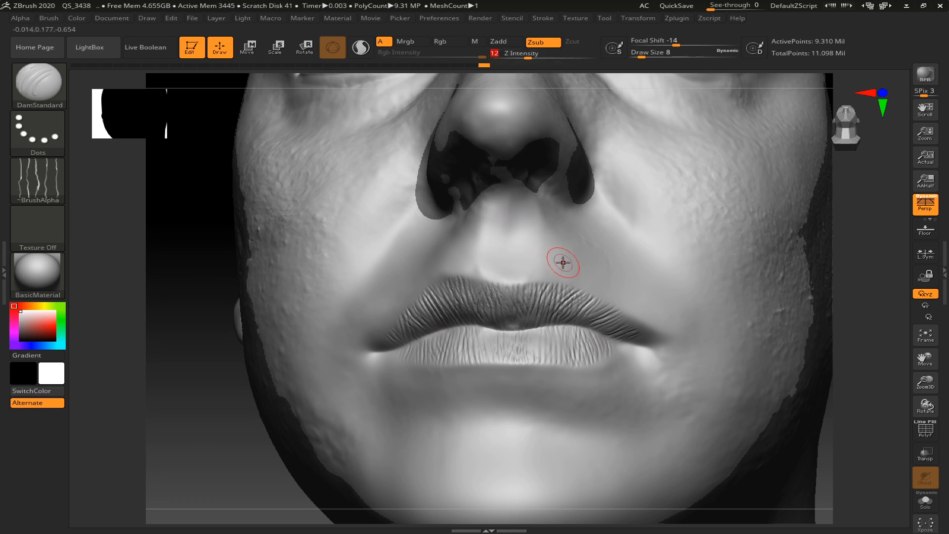
pyautogui.press('w')
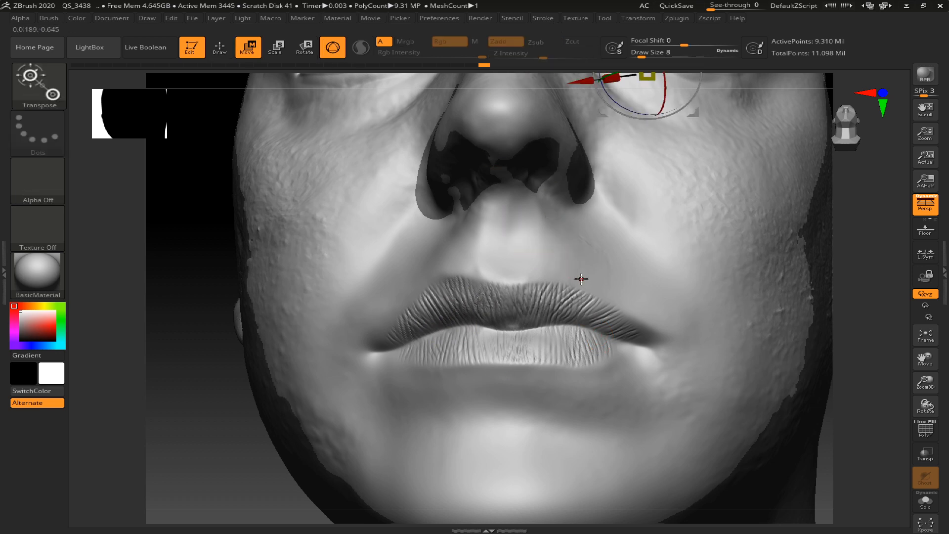
pyautogui.press('q')
pyautogui.press('s')
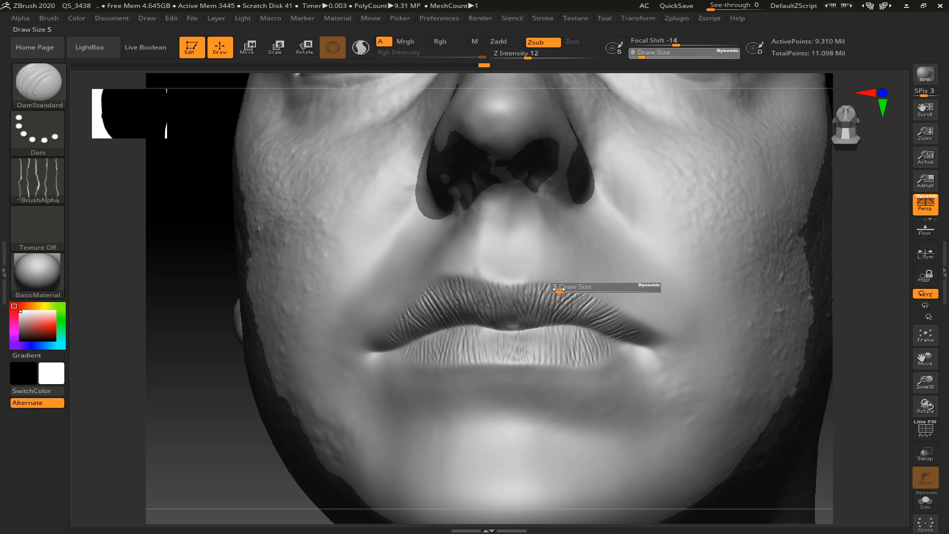
pyautogui.write('4')
pyautogui.press('Return')
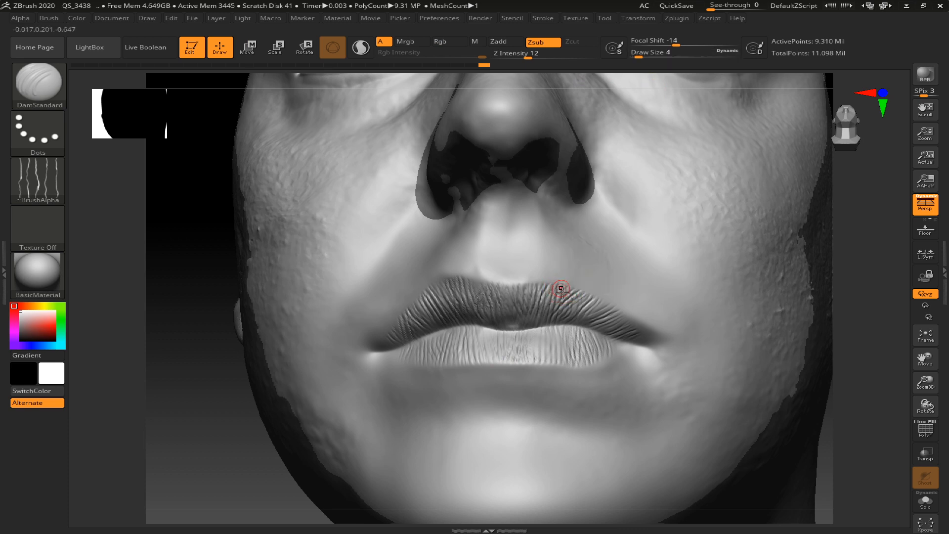
pyautogui.moveTo(192, 379); pyautogui.dragTo(190, 377)
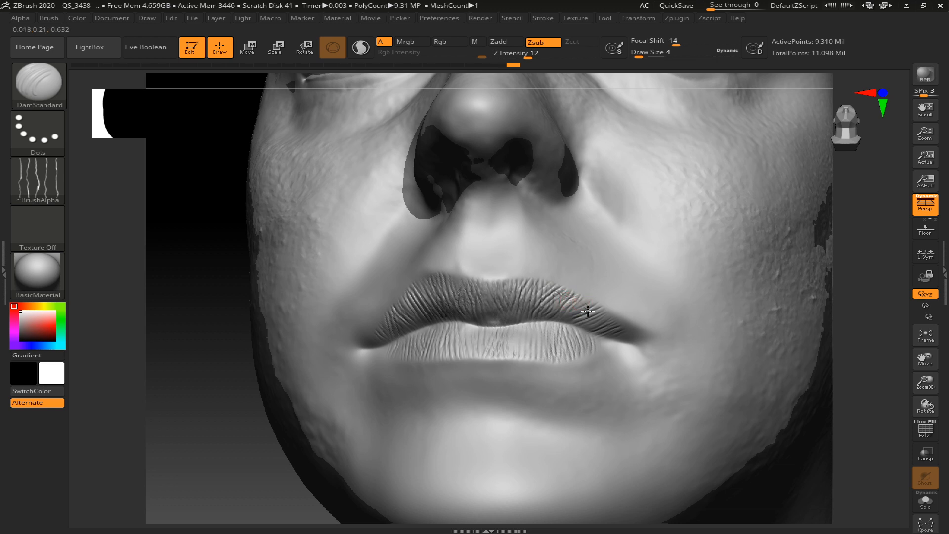
# Step: Set the Z Intensity to 21 and carve fine diagonal cross creases along the upper edge of the upper lip
pyautogui.moveTo(528, 54); pyautogui.dragTo(540, 49)
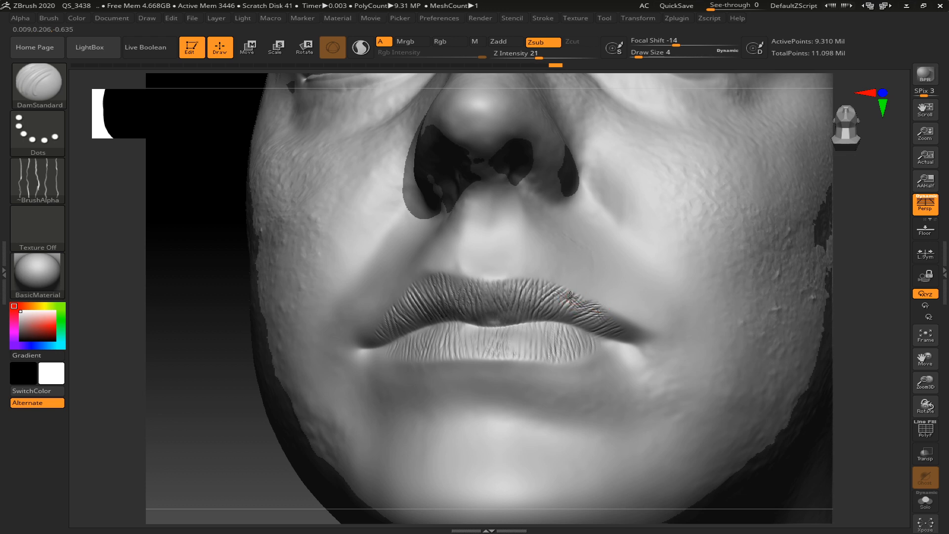
pyautogui.moveTo(568, 298); pyautogui.dragTo(573, 302)
pyautogui.moveTo(548, 294)
pyautogui.mouseDown()
pyautogui.moveTo(533, 283)
pyautogui.moveTo(550, 290)
pyautogui.mouseUp()
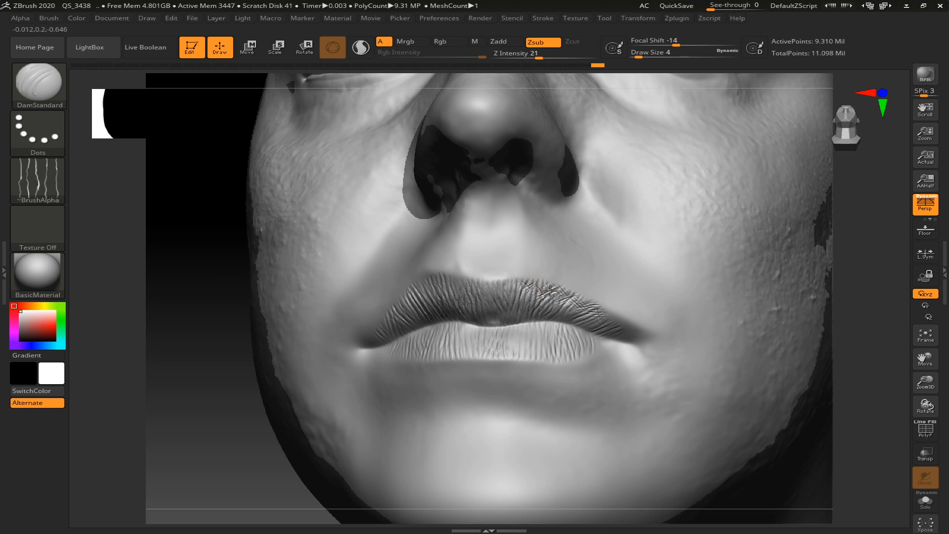
pyautogui.moveTo(601, 318)
pyautogui.mouseDown()
pyautogui.moveTo(501, 288)
pyautogui.moveTo(515, 287)
pyautogui.mouseUp()
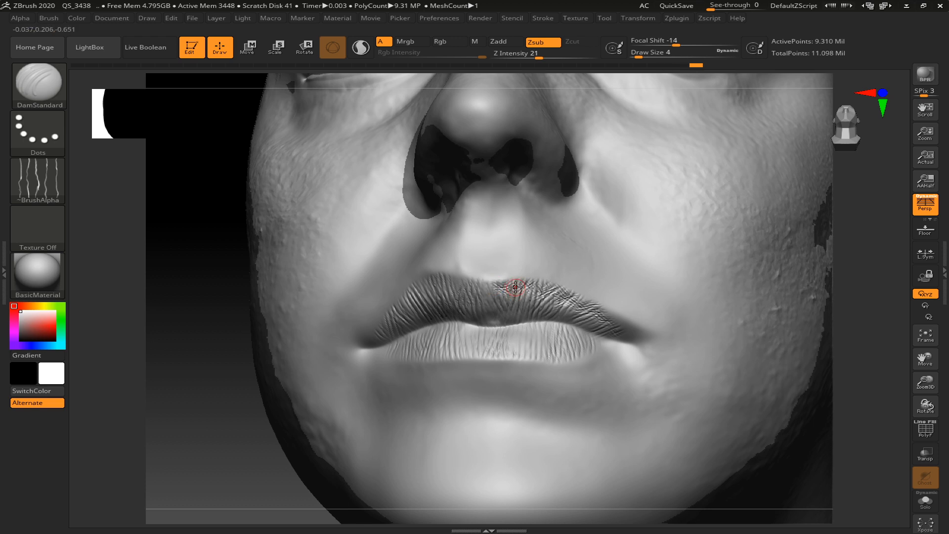
pyautogui.moveTo(485, 289); pyautogui.dragTo(467, 285)
pyautogui.moveTo(444, 280)
pyautogui.mouseDown()
pyautogui.moveTo(464, 293)
pyautogui.moveTo(474, 287)
pyautogui.mouseUp()
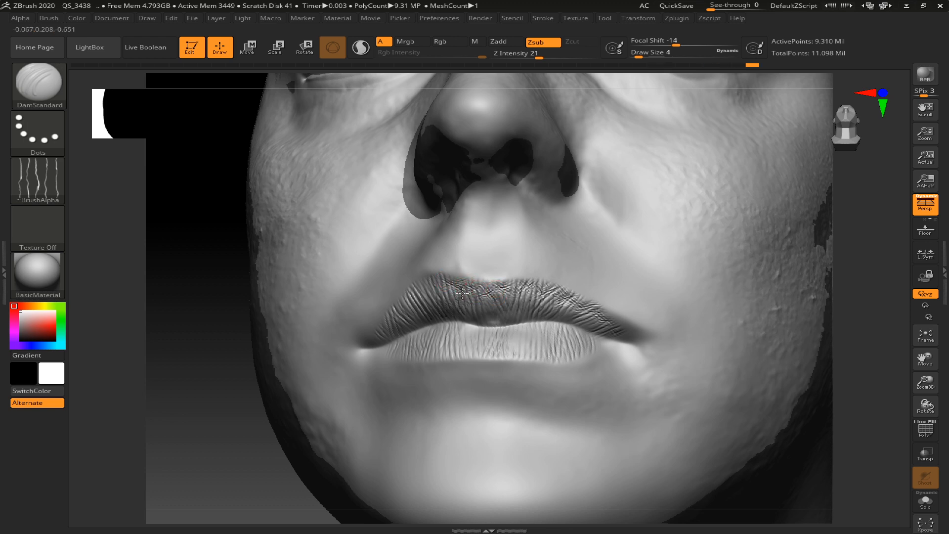
pyautogui.moveTo(423, 287)
pyautogui.mouseDown()
pyautogui.moveTo(443, 293)
pyautogui.moveTo(434, 303)
pyautogui.moveTo(425, 288)
pyautogui.moveTo(410, 300)
pyautogui.mouseUp()
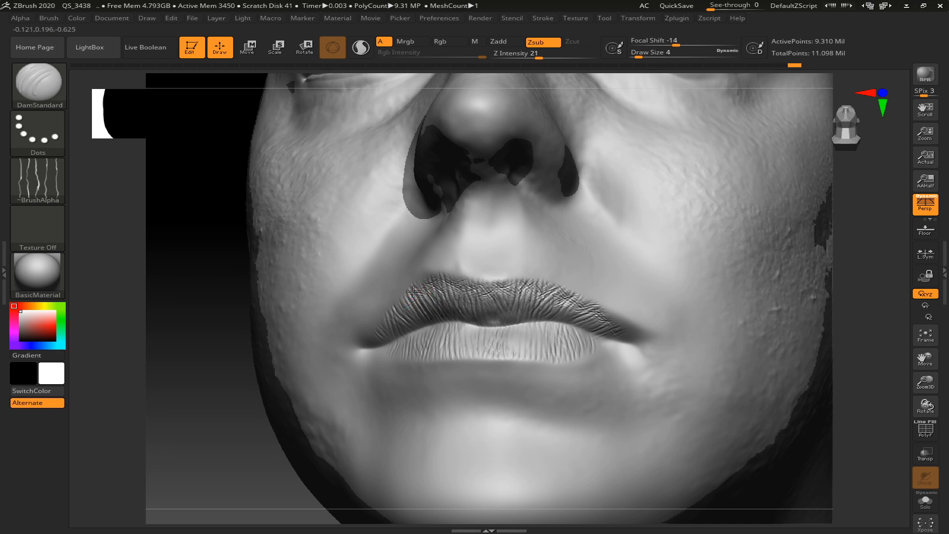
# Step: Carve more fine cross creases across the upper lip's corners, middle and lower edge with the DamStandard brush
pyautogui.moveTo(421, 297)
pyautogui.mouseDown()
pyautogui.moveTo(393, 314)
pyautogui.moveTo(416, 309)
pyautogui.moveTo(394, 312)
pyautogui.moveTo(413, 294)
pyautogui.moveTo(392, 318)
pyautogui.moveTo(396, 341)
pyautogui.mouseUp()
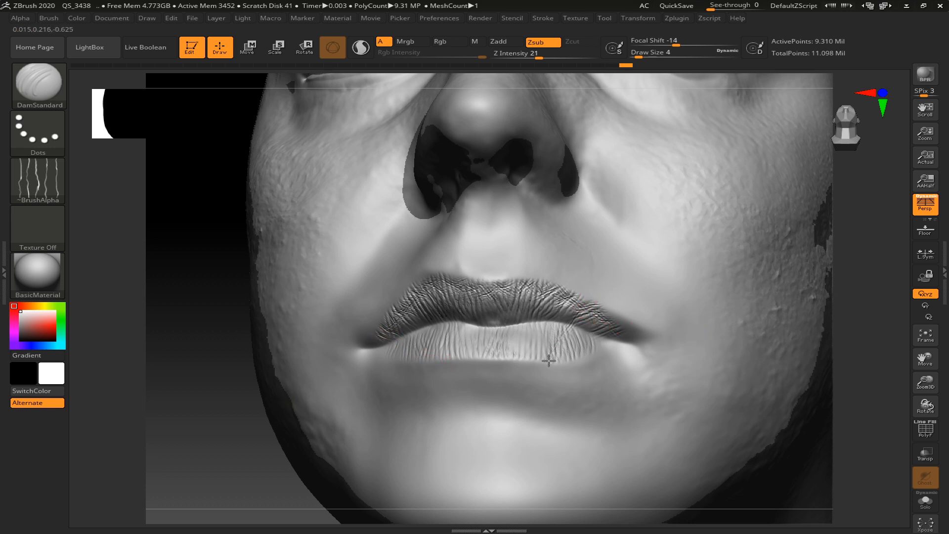
pyautogui.press('ctrl')
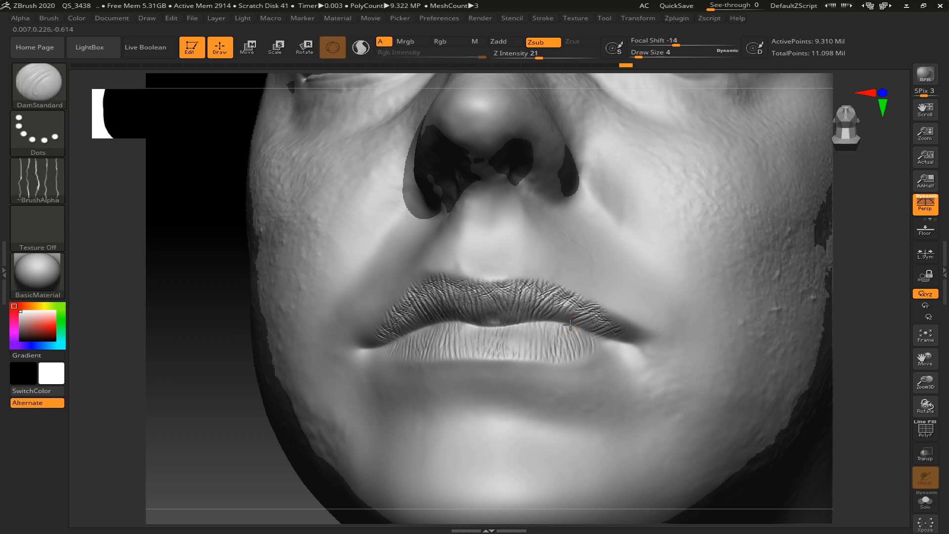
pyautogui.moveTo(553, 322)
pyautogui.mouseDown()
pyautogui.moveTo(568, 310)
pyautogui.moveTo(569, 287)
pyautogui.mouseUp()
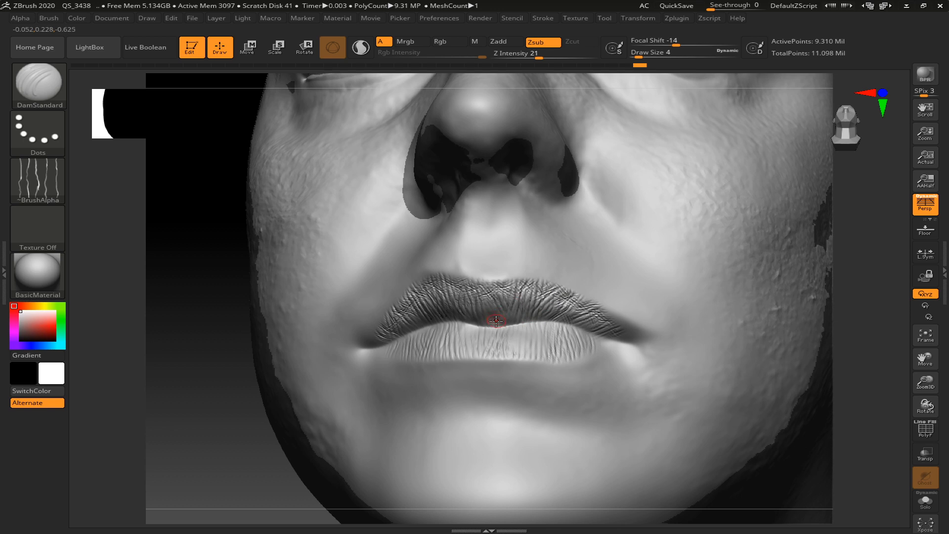
pyautogui.moveTo(482, 320); pyautogui.dragTo(477, 290)
pyautogui.moveTo(415, 296); pyautogui.dragTo(412, 318)
pyautogui.moveTo(414, 323); pyautogui.dragTo(423, 326)
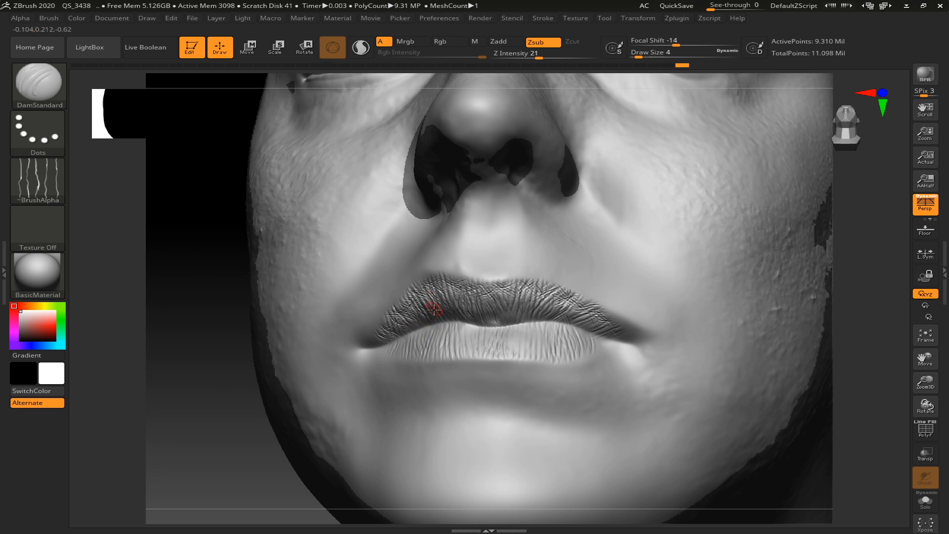
pyautogui.moveTo(425, 284); pyautogui.dragTo(436, 308)
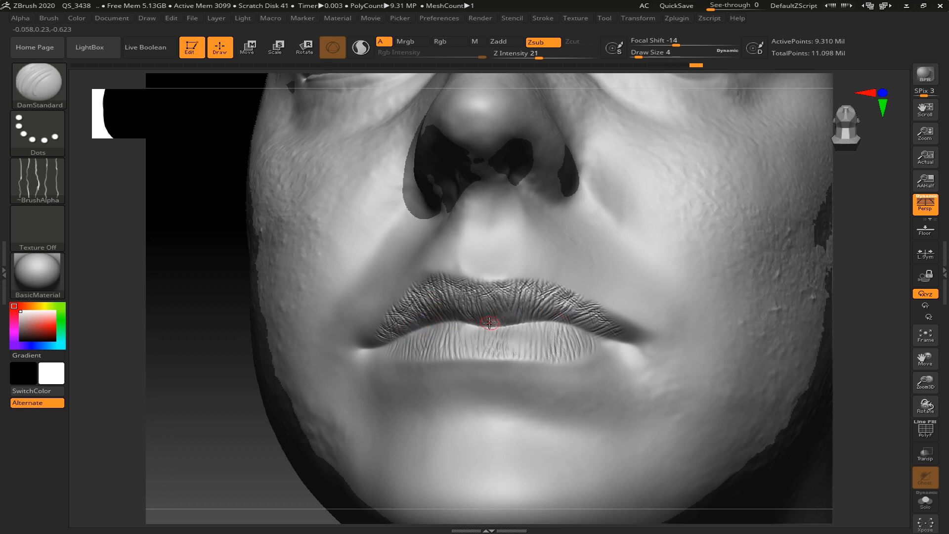
# Step: Switch to the Displace brush, set its draw size to 7 and enable LazyMouse for its stroke
pyautogui.press('b')
pyautogui.press('d')
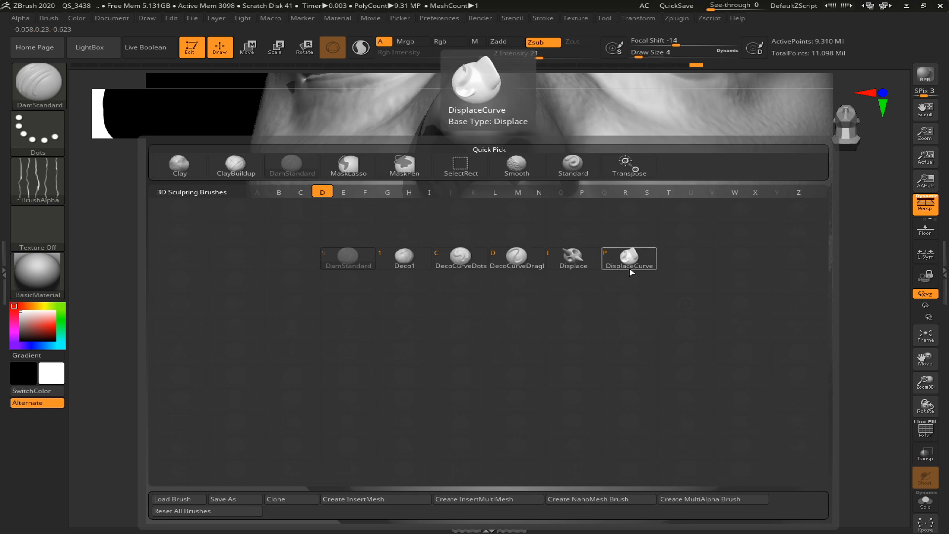
pyautogui.click(572, 257)
pyautogui.press('s')
pyautogui.moveTo(420, 308); pyautogui.dragTo(423, 308)
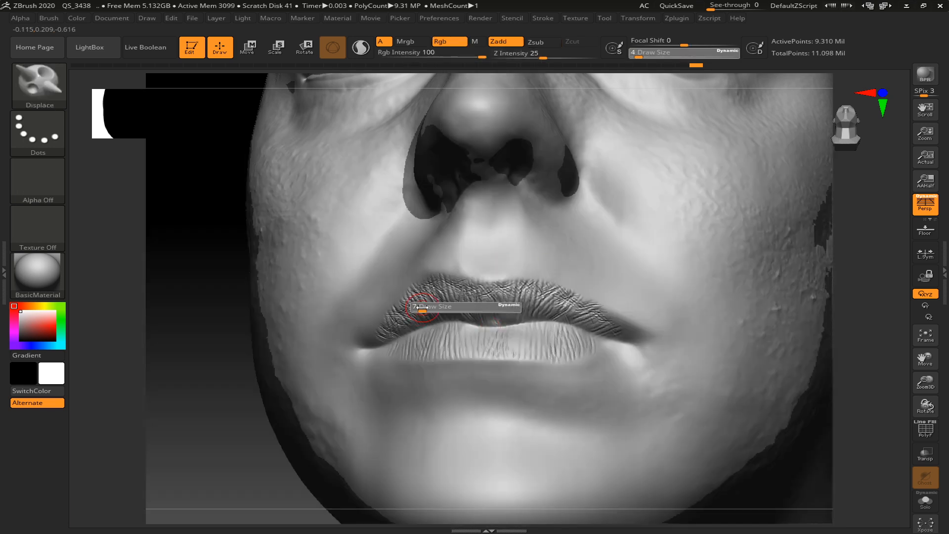
pyautogui.click(544, 19)
pyautogui.click(571, 206)
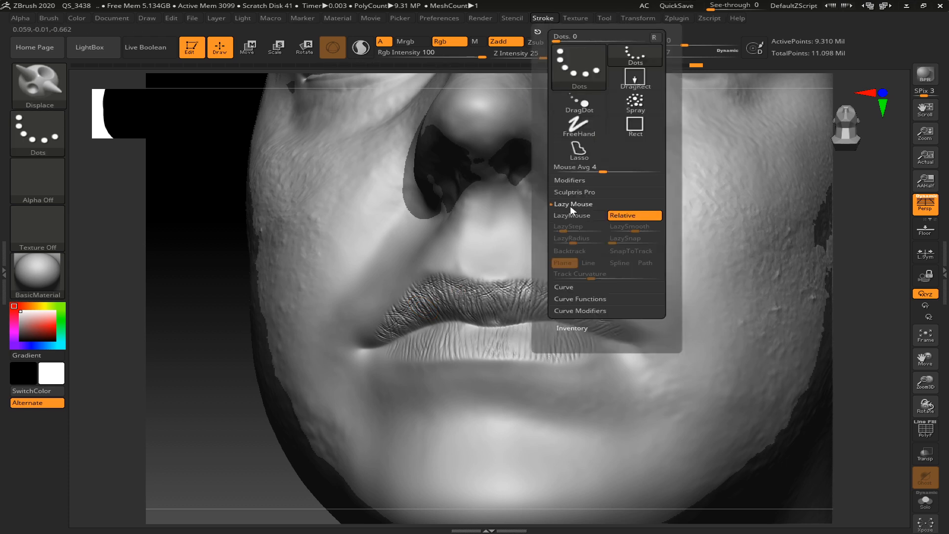
pyautogui.click(569, 215)
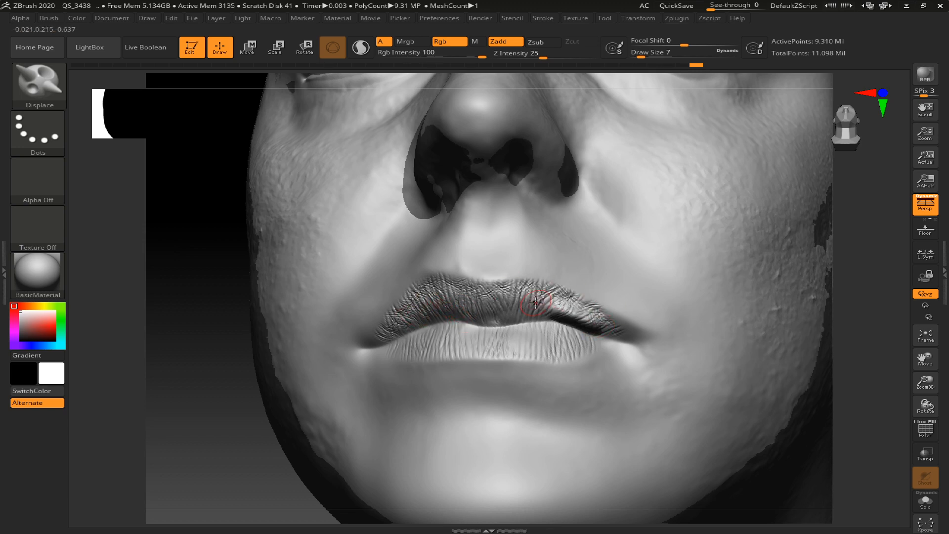
# Step: Undo the Displace stroke on the upper lip and lower the brush's Z Intensity to 3
pyautogui.press('ctrl')
pyautogui.hotkey('ctrl', 'z')
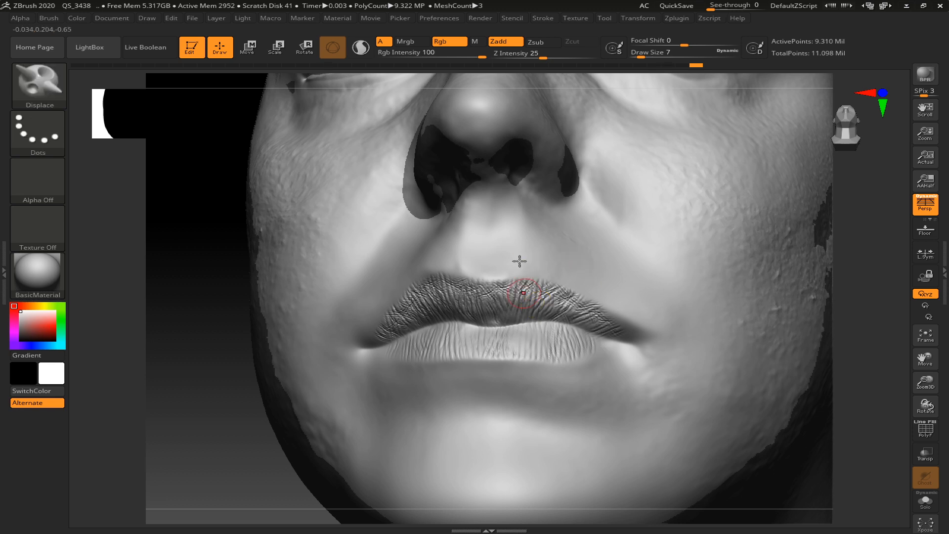
pyautogui.moveTo(520, 56); pyautogui.dragTo(514, 57)
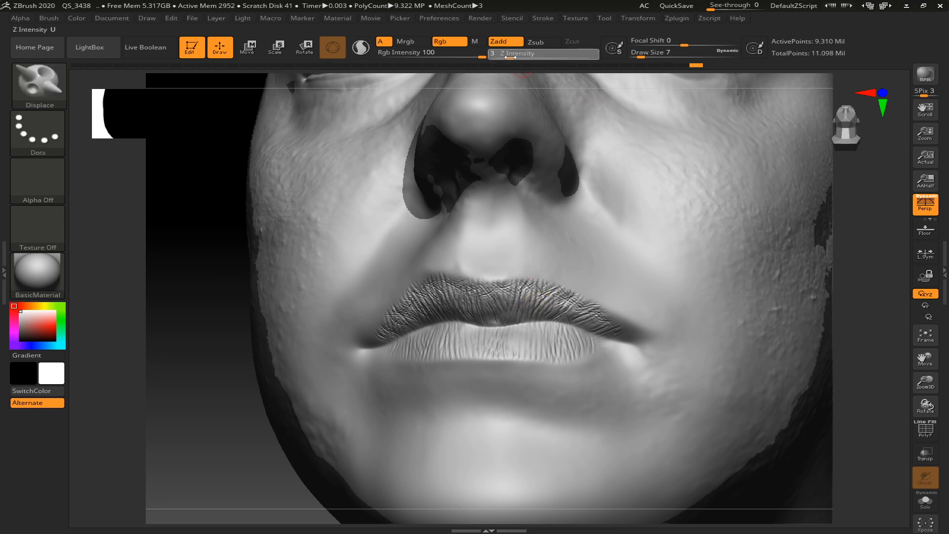
# Step: Lightly swell the creased skin along the upper lip and on the lower lip with Displace strokes
pyautogui.moveTo(597, 322); pyautogui.dragTo(556, 305)
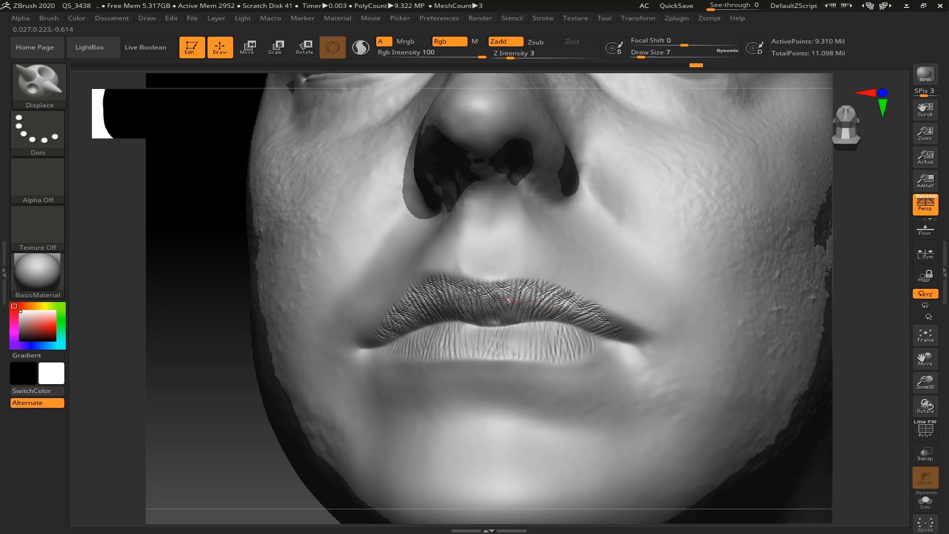
pyautogui.moveTo(409, 314); pyautogui.dragTo(378, 346)
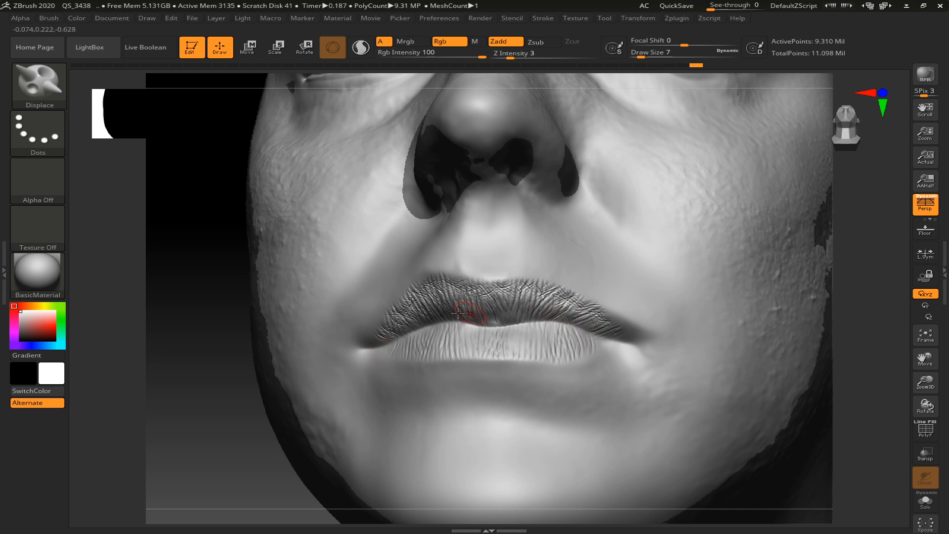
pyautogui.moveTo(544, 352); pyautogui.dragTo(549, 349)
# Step: Switch back to the DamStandard brush and frame the mouth closely for detailing the lower lip
pyautogui.moveTo(228, 481)
pyautogui.mouseDown()
pyautogui.moveTo(201, 479)
pyautogui.moveTo(306, 443)
pyautogui.mouseUp()
pyautogui.press('f')
pyautogui.moveTo(227, 392); pyautogui.dragTo(239, 408)
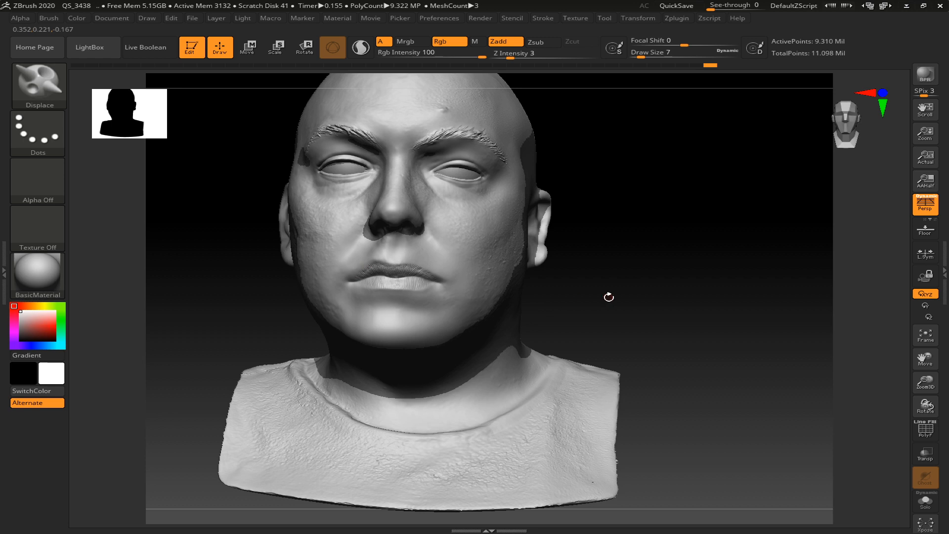
pyautogui.keyDown('alt'); pyautogui.moveTo(615, 298); pyautogui.dragTo(621, 363); pyautogui.keyUp('alt')
pyautogui.keyDown('alt'); pyautogui.moveTo(684, 292); pyautogui.dragTo(674, 331); pyautogui.keyUp('alt')
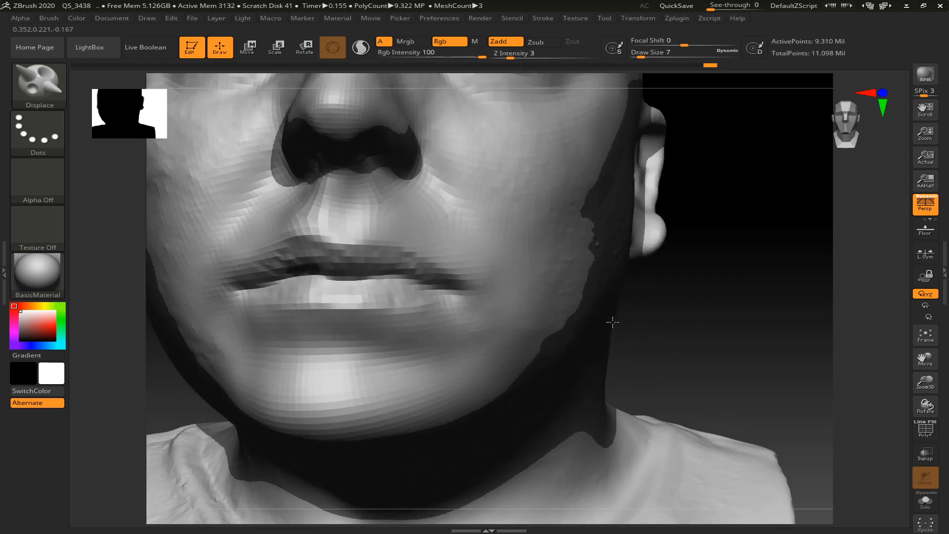
pyautogui.press('b')
pyautogui.press('d')
pyautogui.press('s')
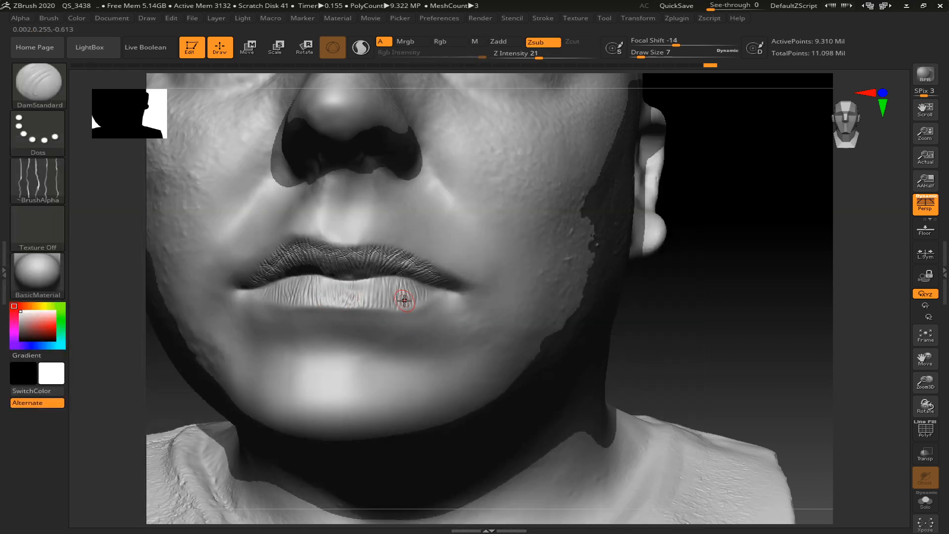
# Step: Try a diagonal crease stroke near the lower lip's corner with the DamStandard brush
pyautogui.press('s')
pyautogui.moveTo(401, 305)
pyautogui.mouseDown()
pyautogui.moveTo(392, 300)
pyautogui.moveTo(418, 292)
pyautogui.mouseUp()
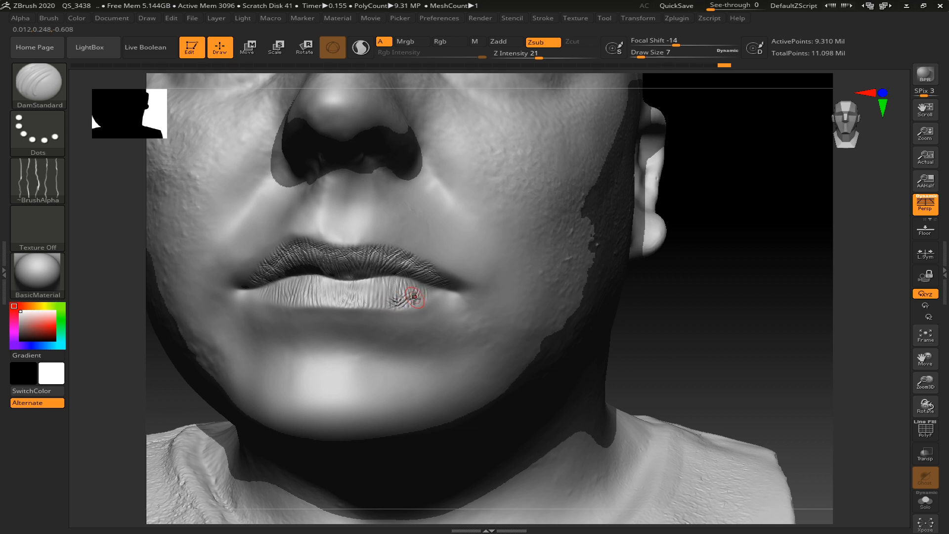
pyautogui.press('ctrl')
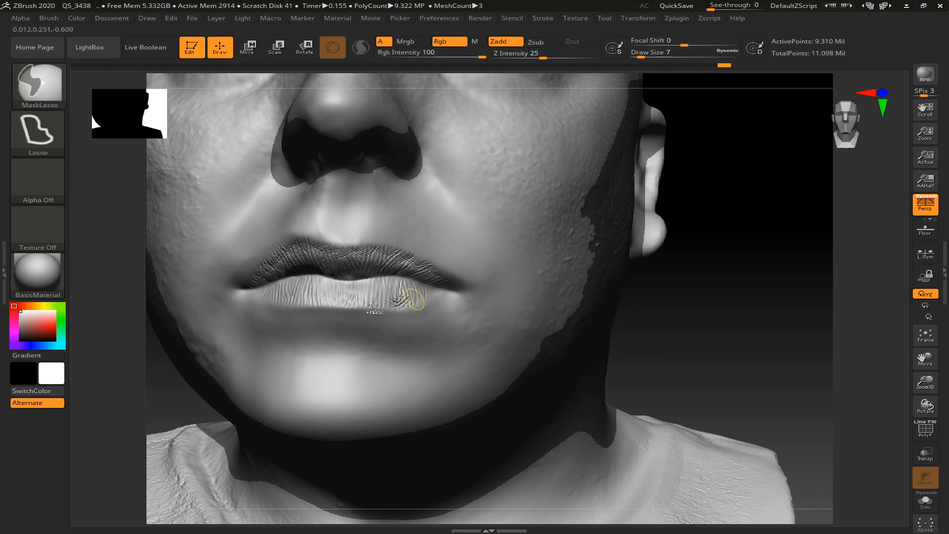
pyautogui.press('alt')
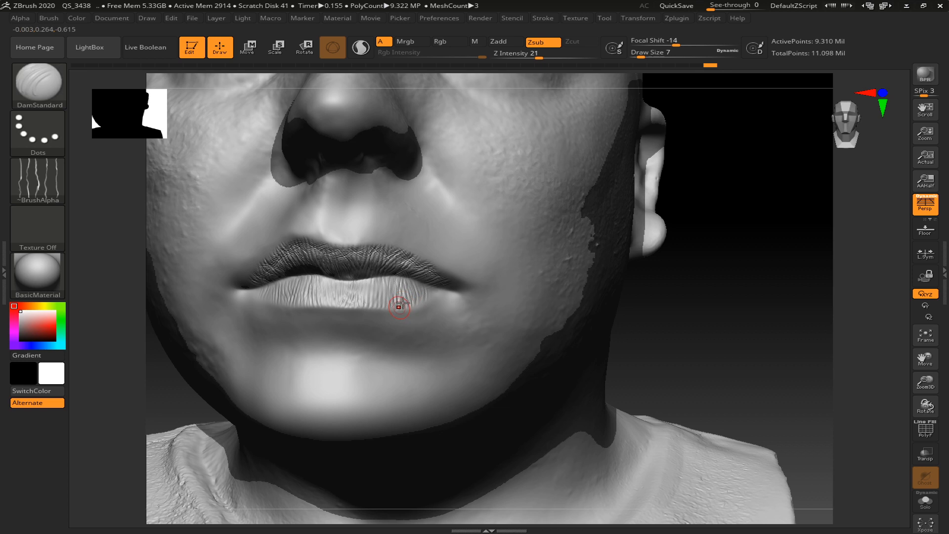
# Step: Set the draw size to 6 and carve diagonal cross creases along the lower lip from one corner to the other
pyautogui.press('s')
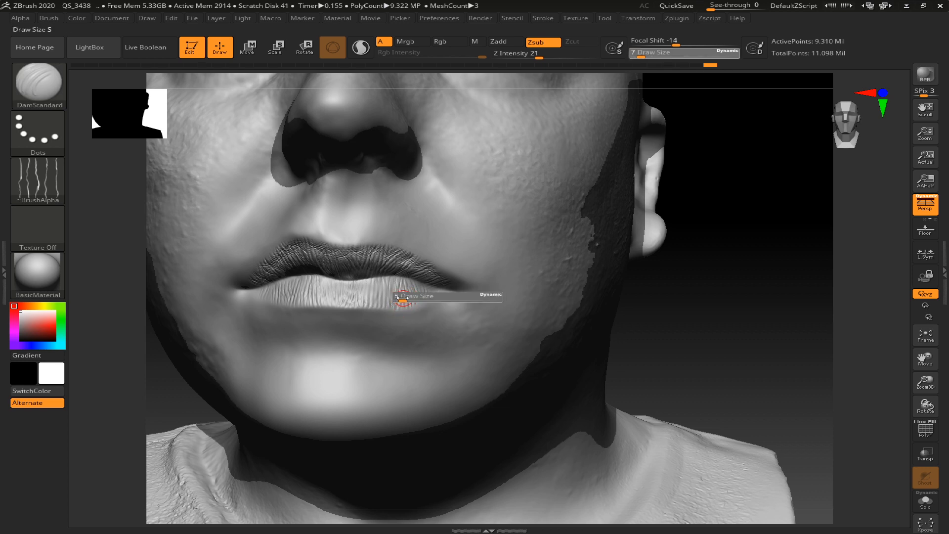
pyautogui.click(403, 298)
pyautogui.moveTo(398, 301)
pyautogui.mouseDown()
pyautogui.moveTo(390, 295)
pyautogui.moveTo(399, 307)
pyautogui.mouseUp()
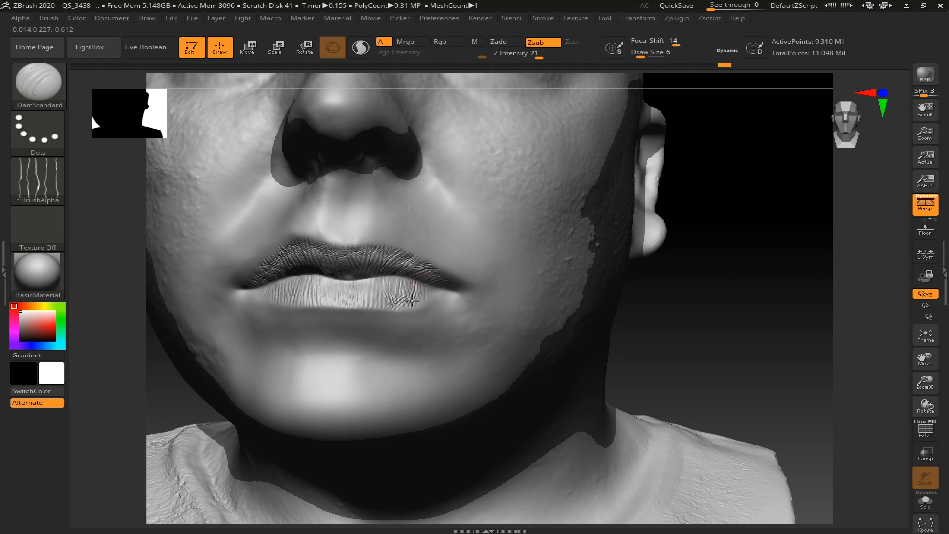
pyautogui.moveTo(428, 290); pyautogui.dragTo(410, 302)
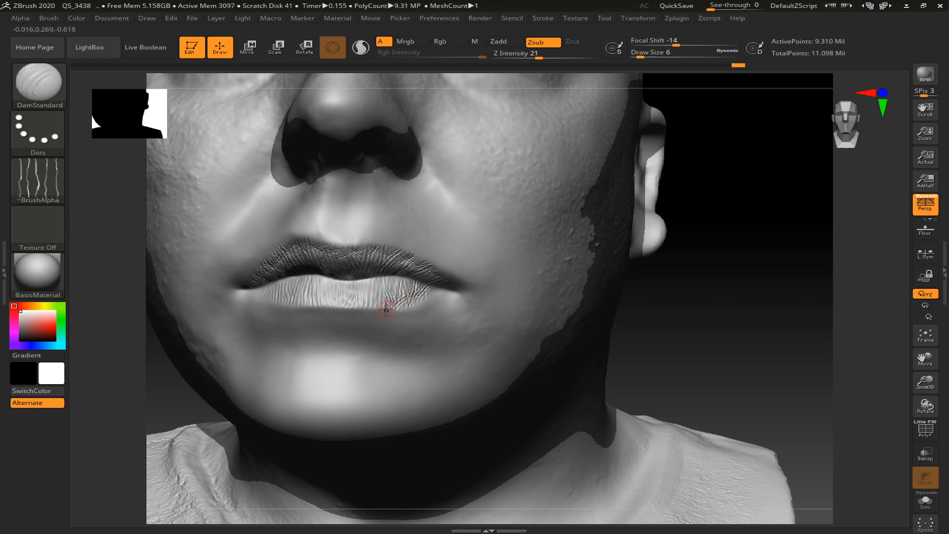
pyautogui.moveTo(386, 296); pyautogui.dragTo(367, 302)
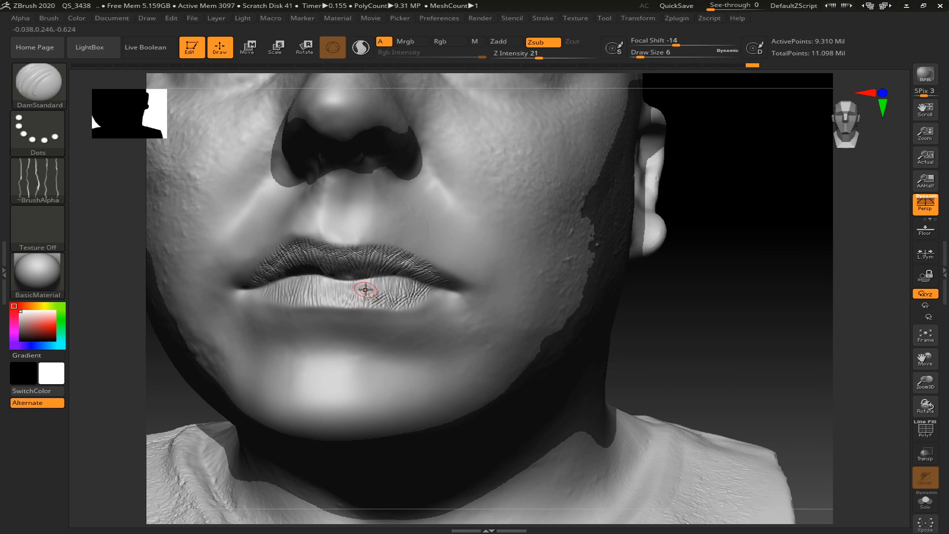
pyautogui.moveTo(355, 302)
pyautogui.mouseDown()
pyautogui.moveTo(339, 290)
pyautogui.moveTo(333, 297)
pyautogui.moveTo(344, 303)
pyautogui.moveTo(277, 286)
pyautogui.mouseUp()
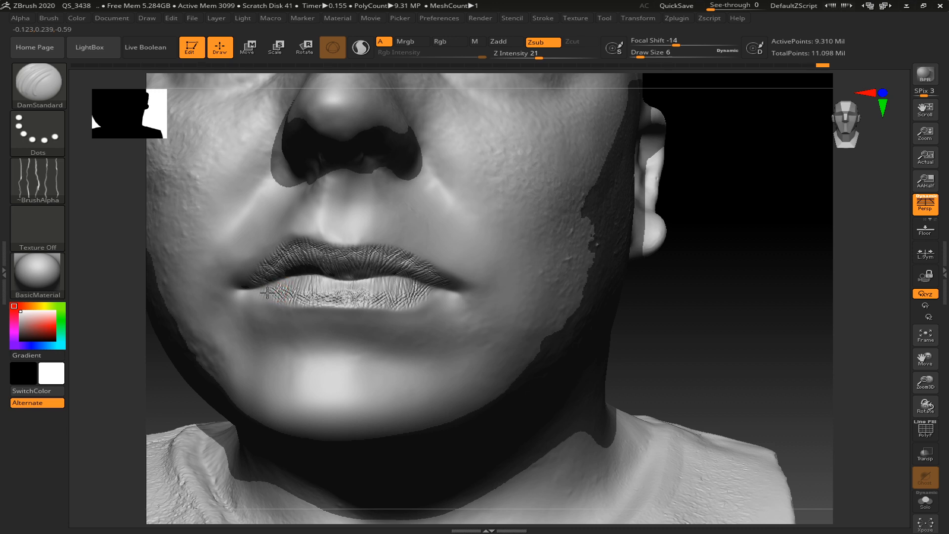
# Step: Add further fine creases at the lower lip's far corner and back across its middle
pyautogui.moveTo(266, 291); pyautogui.dragTo(271, 281)
pyautogui.moveTo(283, 290)
pyautogui.mouseDown()
pyautogui.moveTo(303, 275)
pyautogui.moveTo(304, 287)
pyautogui.mouseUp()
pyautogui.moveTo(395, 285)
pyautogui.mouseDown()
pyautogui.moveTo(399, 297)
pyautogui.moveTo(406, 281)
pyautogui.moveTo(410, 298)
pyautogui.moveTo(320, 299)
pyautogui.mouseUp()
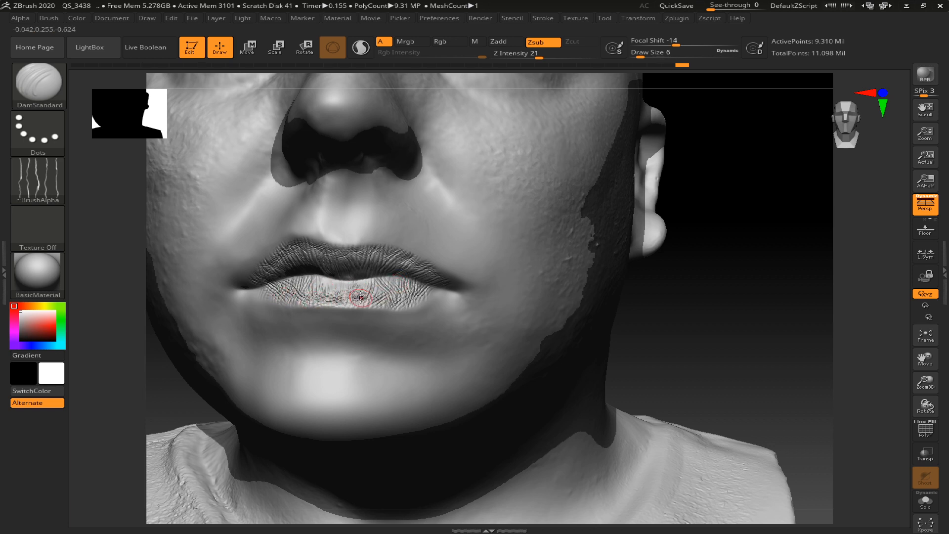
# Step: Switch to the Displace brush and set its draw size to 7
pyautogui.press('b')
pyautogui.press('d')
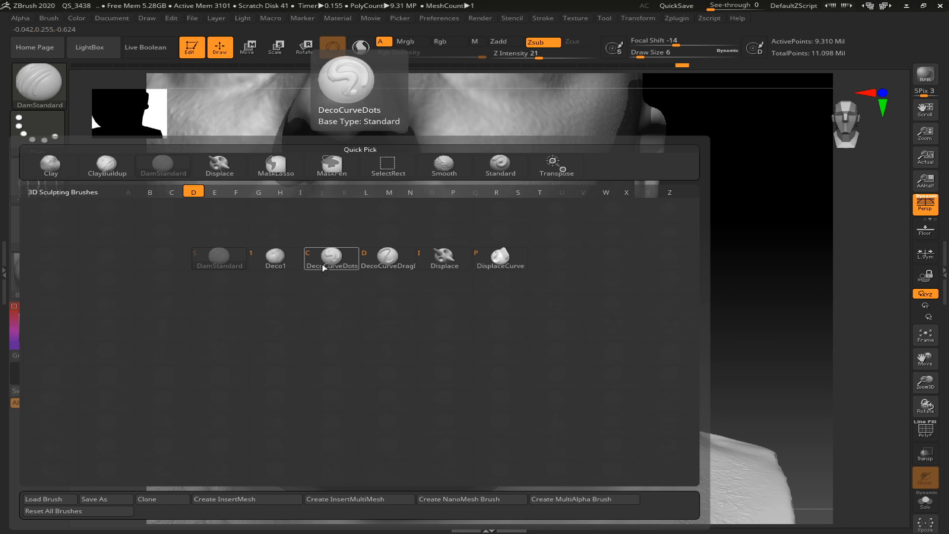
pyautogui.click(426, 257)
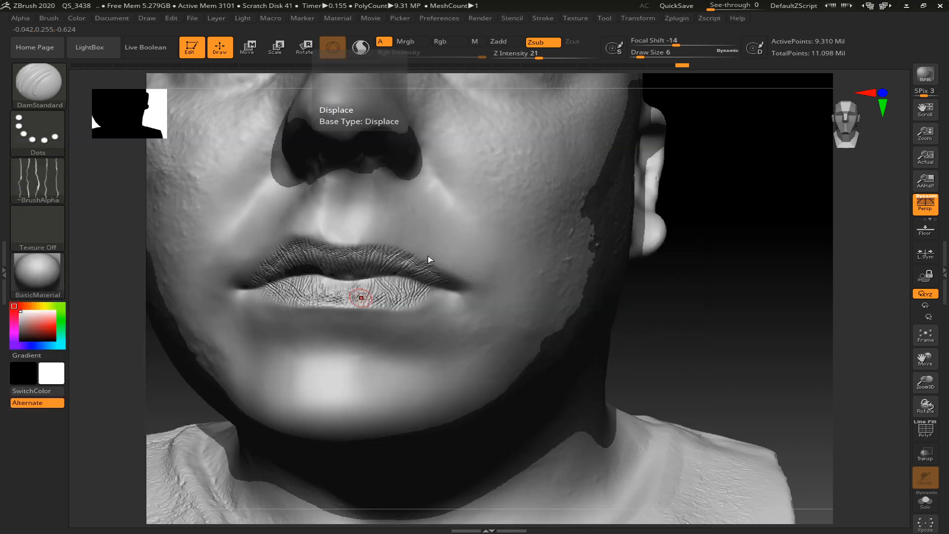
pyautogui.press('s')
pyautogui.moveTo(398, 290); pyautogui.dragTo(399, 291)
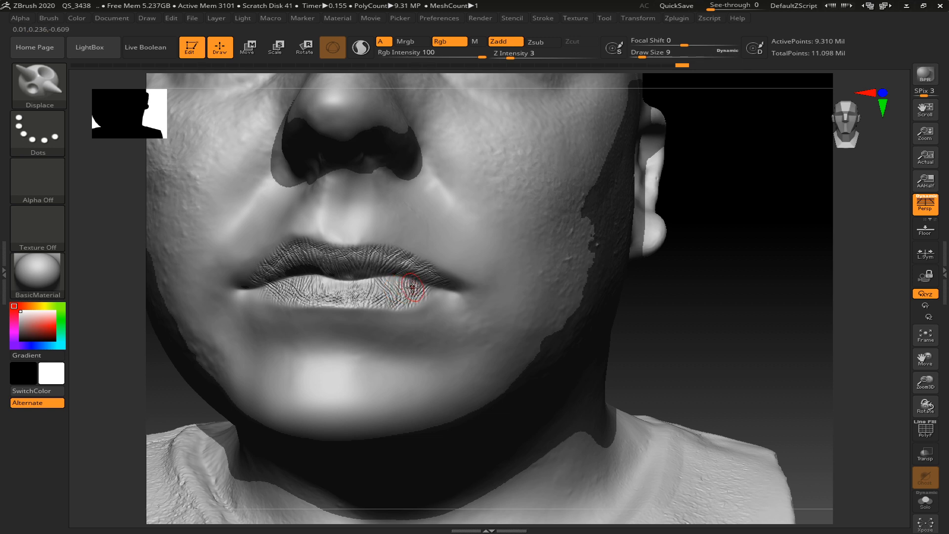
pyautogui.press('s')
pyautogui.moveTo(410, 293); pyautogui.dragTo(406, 292)
# Step: Swell the creased surface across the lower lip and at the mouth corner with light Displace strokes
pyautogui.moveTo(372, 295); pyautogui.dragTo(280, 290)
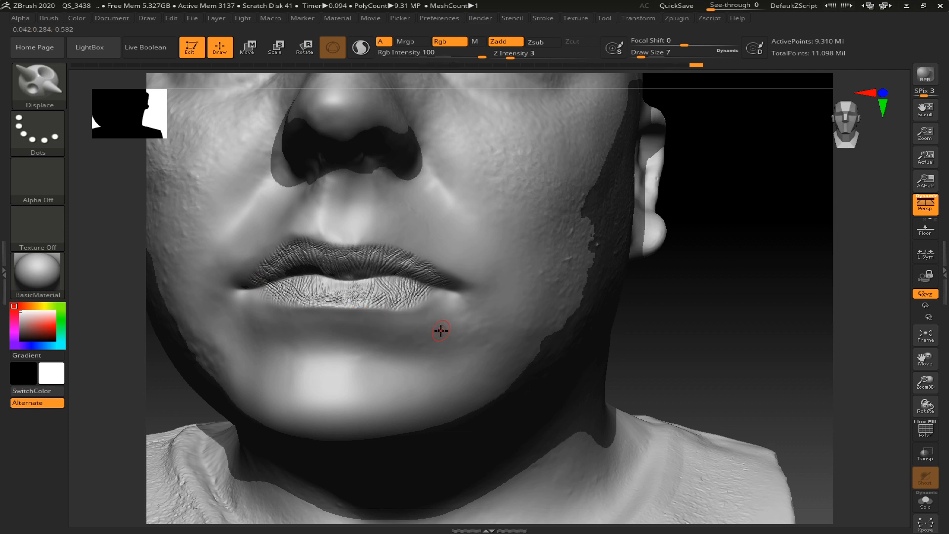
pyautogui.moveTo(342, 300); pyautogui.dragTo(370, 298)
pyautogui.click(259, 279)
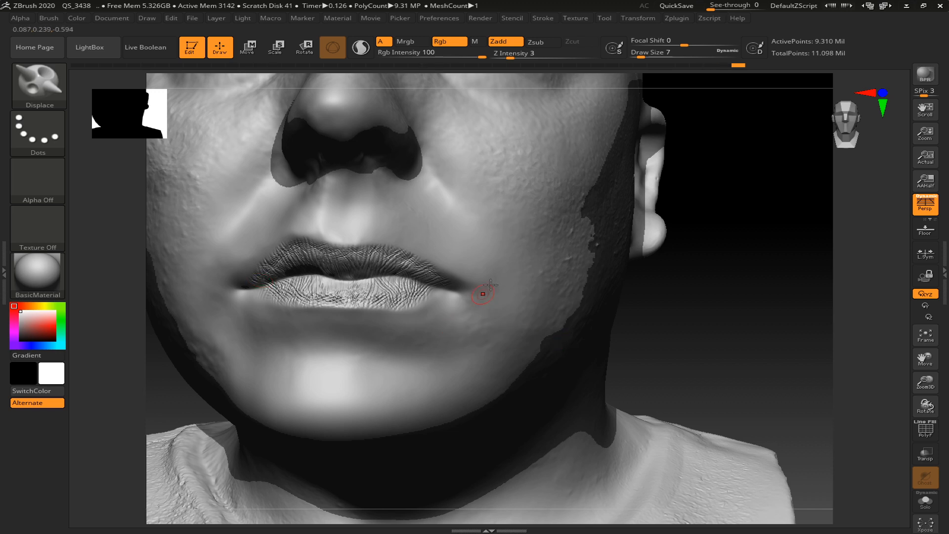
# Step: Switch to the DamStandard brush and reset the current brush to its default settings
pyautogui.moveTo(659, 305); pyautogui.dragTo(663, 327)
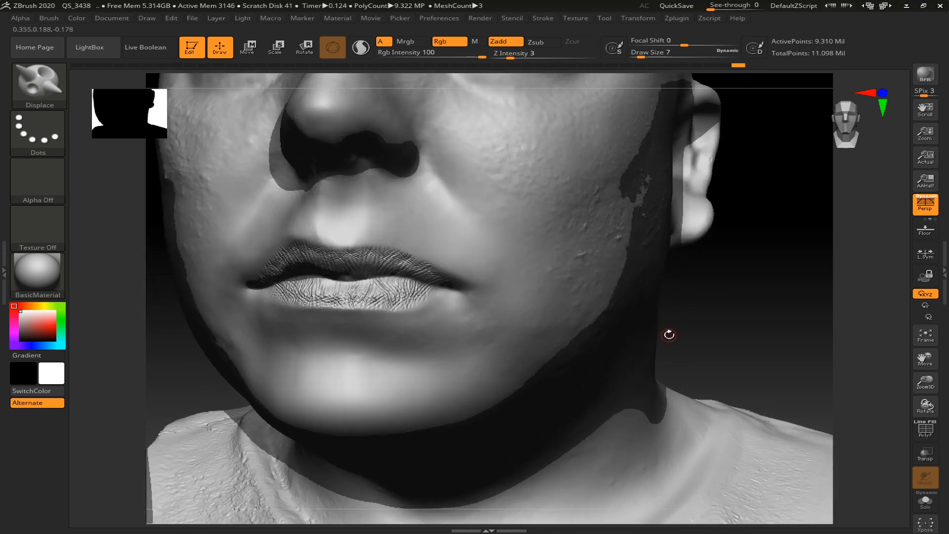
pyautogui.press('f')
pyautogui.moveTo(663, 323); pyautogui.dragTo(671, 345)
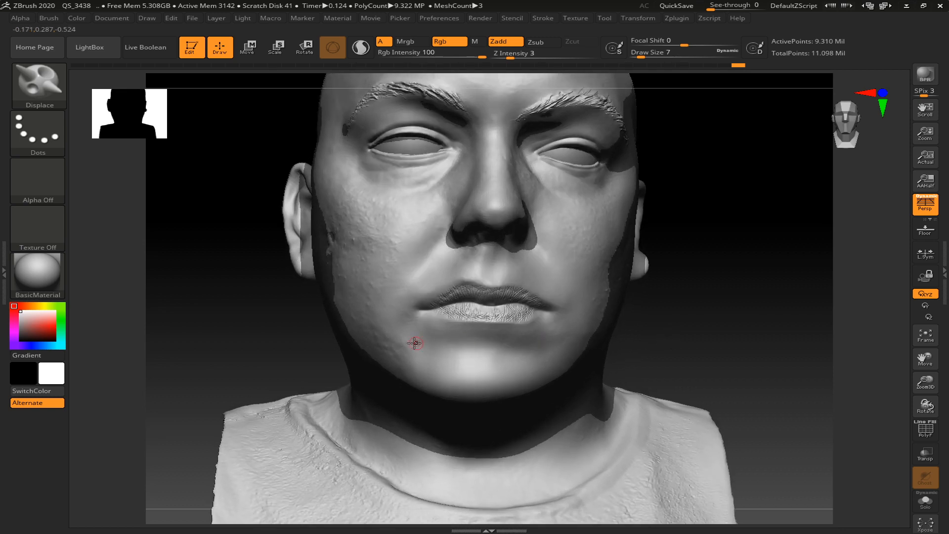
pyautogui.keyDown('alt'); pyautogui.moveTo(686, 334); pyautogui.dragTo(689, 346); pyautogui.keyUp('alt')
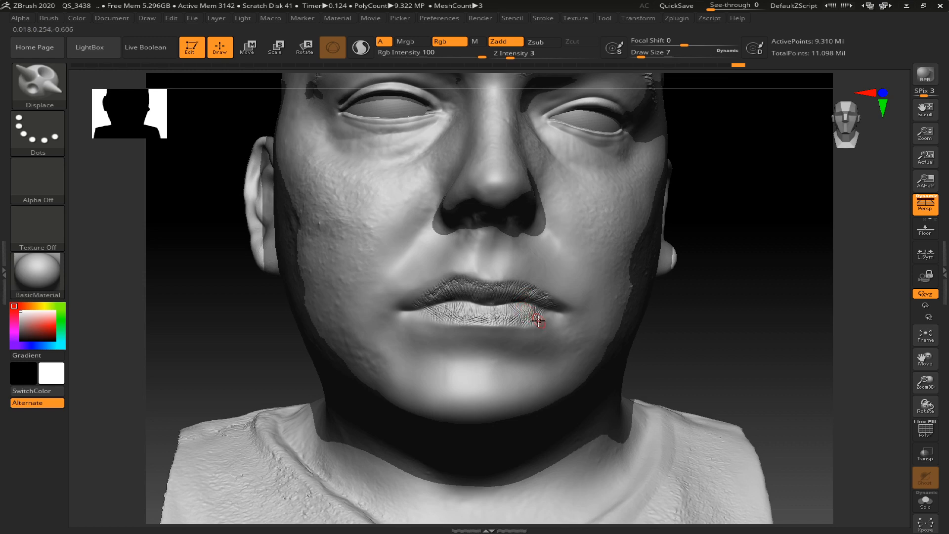
pyautogui.press('b')
pyautogui.press('d')
pyautogui.press('s')
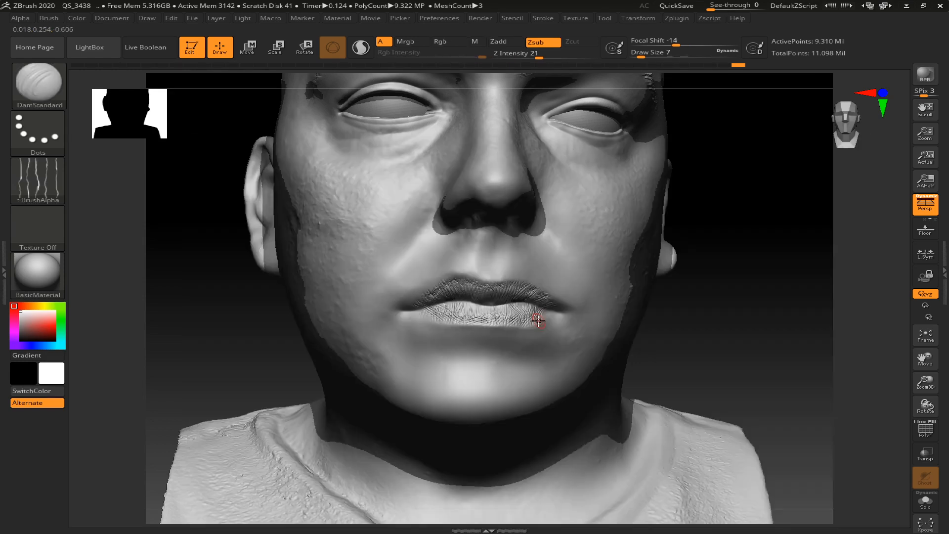
pyautogui.click(37, 180)
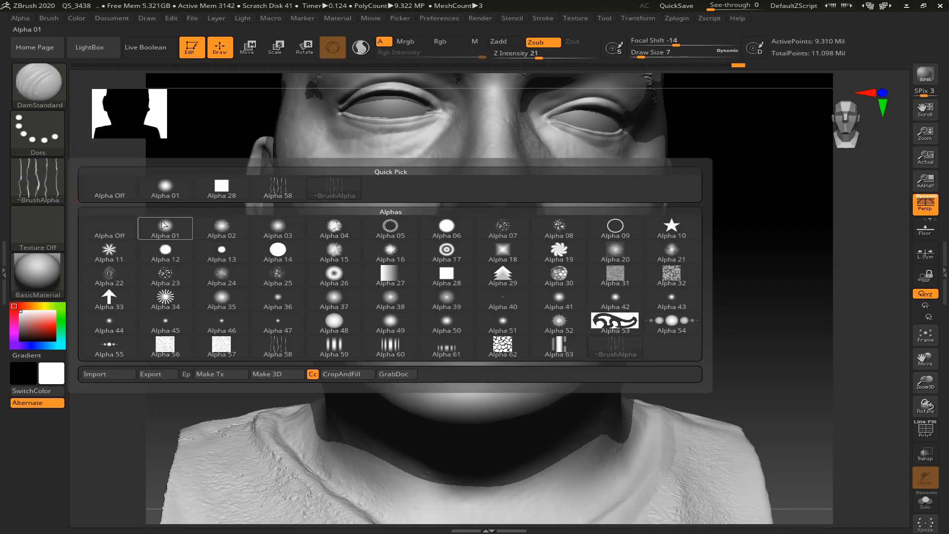
pyautogui.click(172, 323)
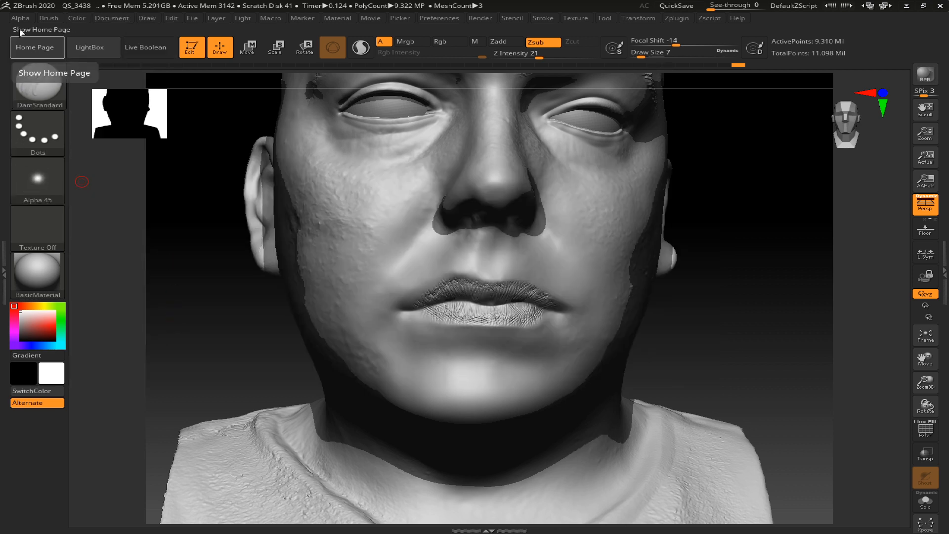
pyautogui.click(45, 18)
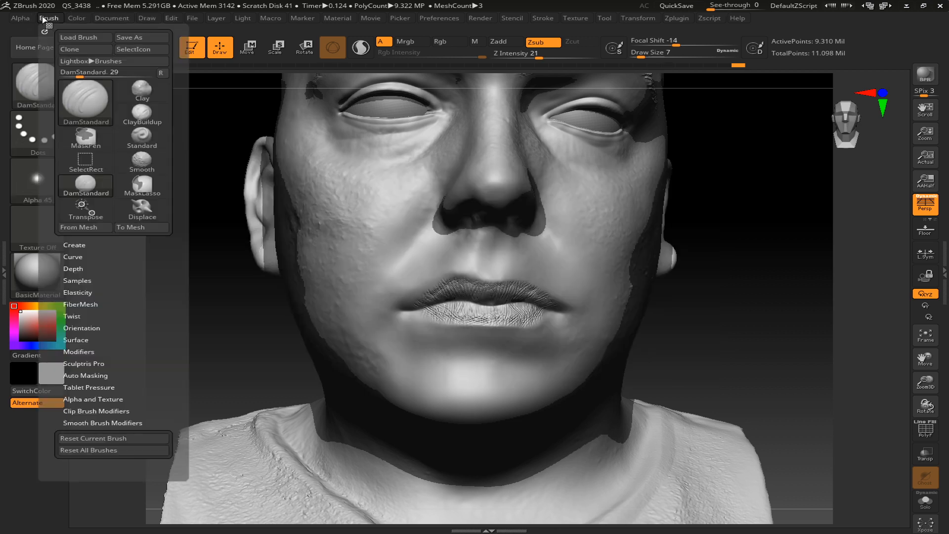
pyautogui.click(89, 440)
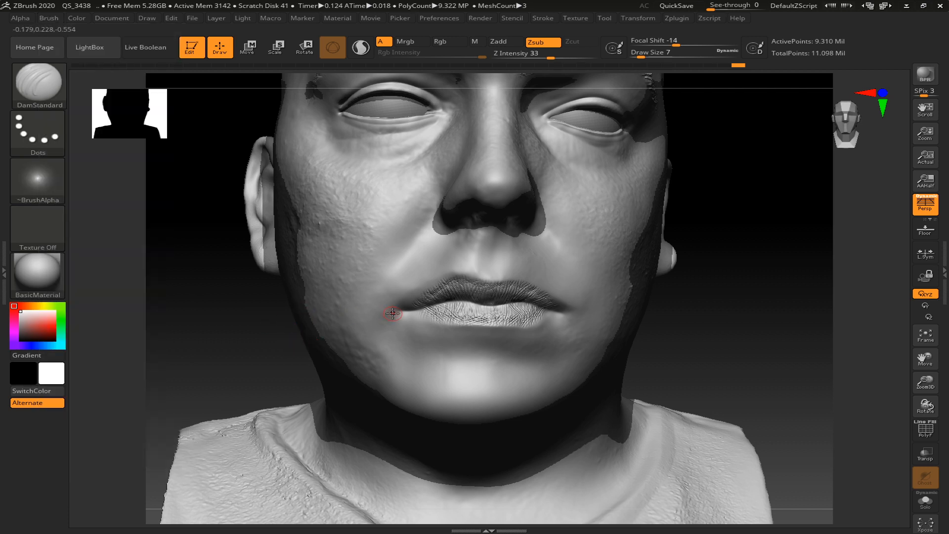
# Step: Carve the parting line between the lips and the mouth corner with DamStandard strokes
pyautogui.click(546, 19)
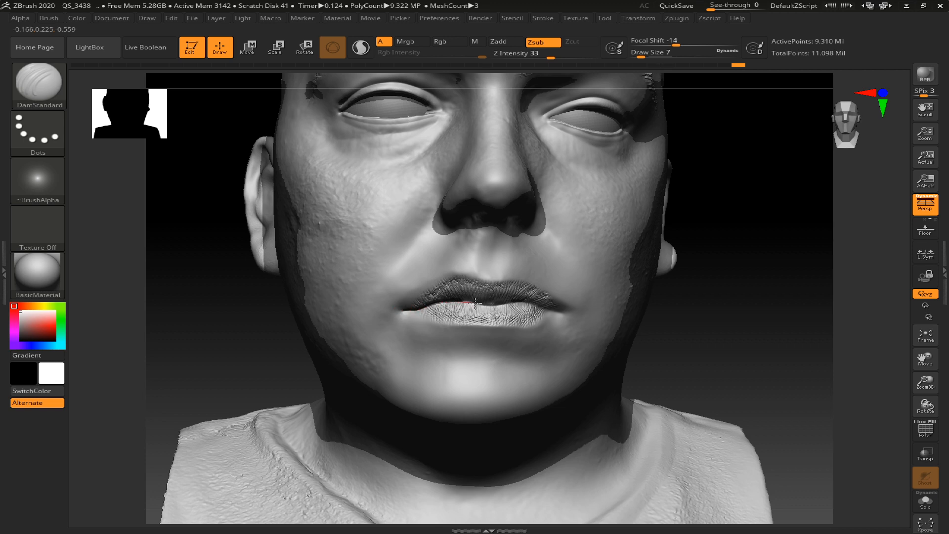
pyautogui.moveTo(488, 307); pyautogui.dragTo(523, 299)
pyautogui.moveTo(564, 316); pyautogui.dragTo(566, 317)
pyautogui.moveTo(756, 350); pyautogui.dragTo(744, 356)
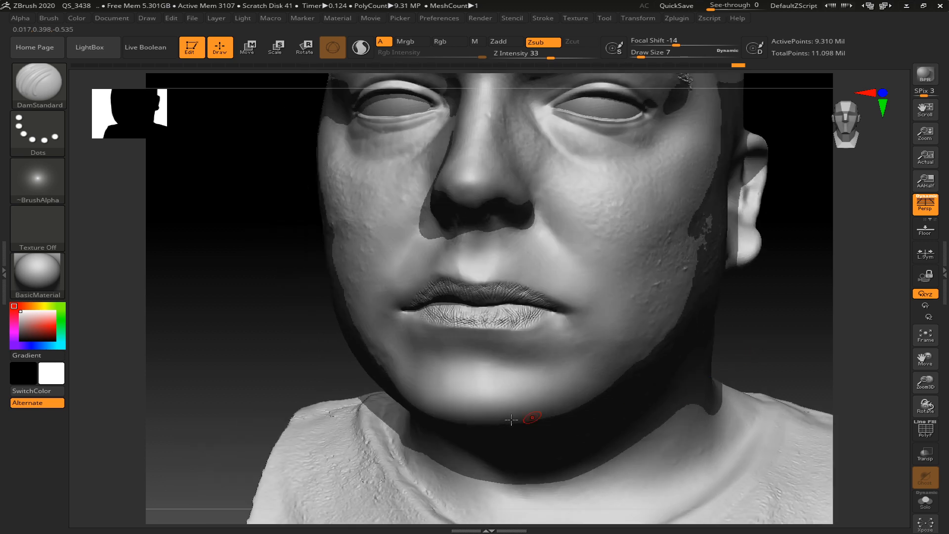
pyautogui.press('f')
pyautogui.moveTo(612, 311); pyautogui.dragTo(623, 338)
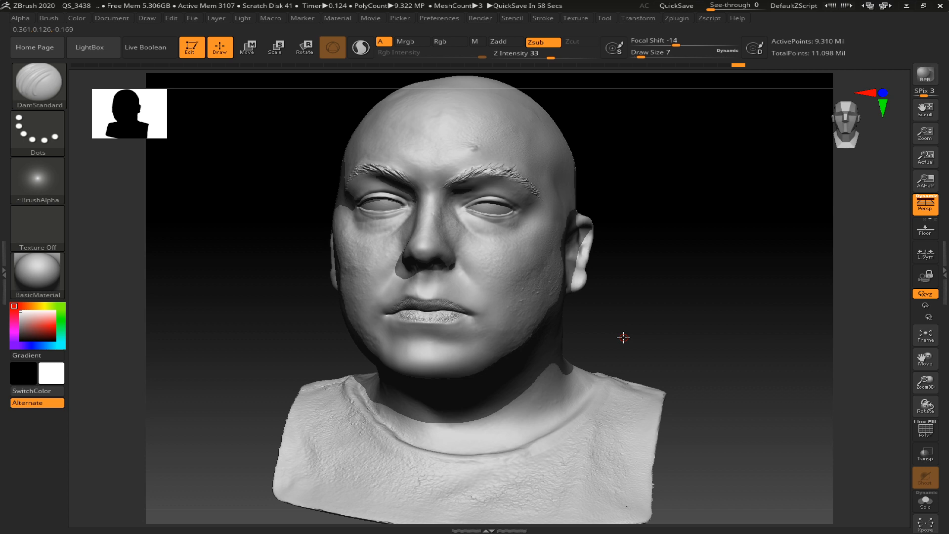
# Step: Switch to Chrome and bring up the Twitch stream page to check its chat
pyautogui.hotkey('alt', 'Tab')
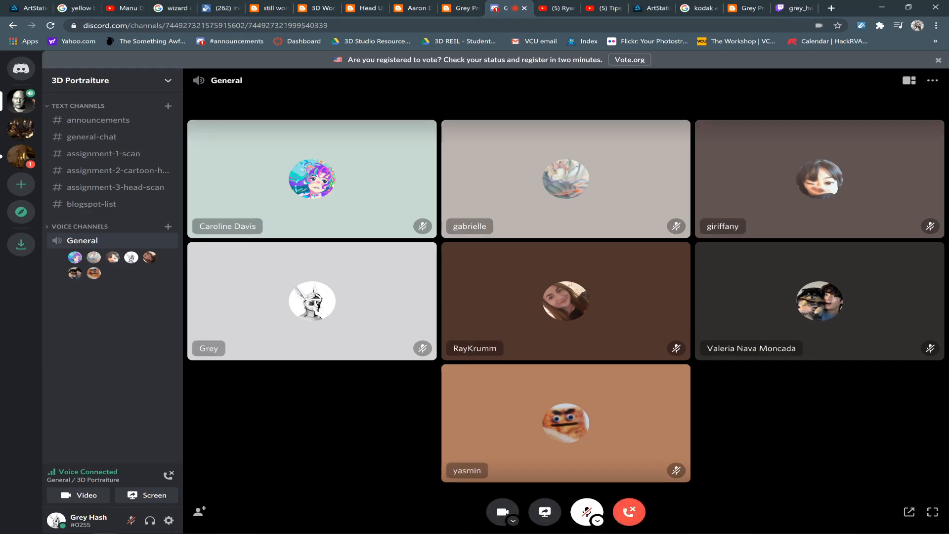
pyautogui.click(786, 8)
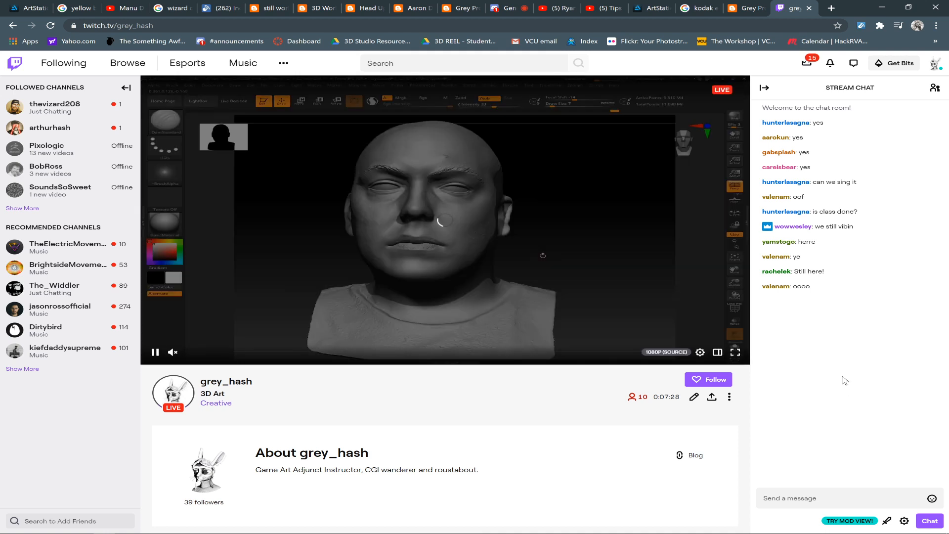
pyautogui.hotkey('alt', 'Tab')
pyautogui.hotkey('alt', 'Tab')
pyautogui.hotkey('alt', 'Tab')
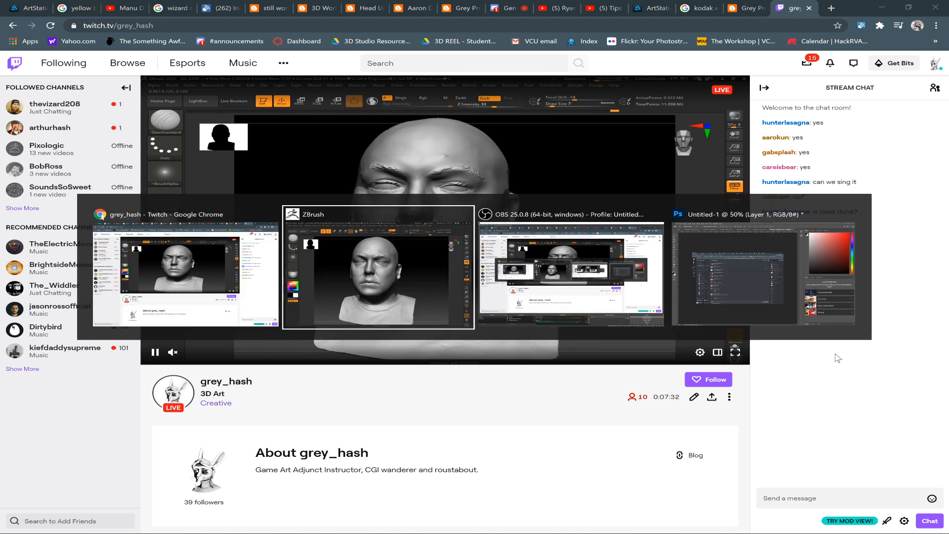
pyautogui.hotkey('alt', 'Tab')
pyautogui.hotkey('alt', 'Tab')
pyautogui.hotkey('alt', 'Tab')
pyautogui.hotkey('alt', 'Tab')
pyautogui.hotkey('alt', 'Tab')
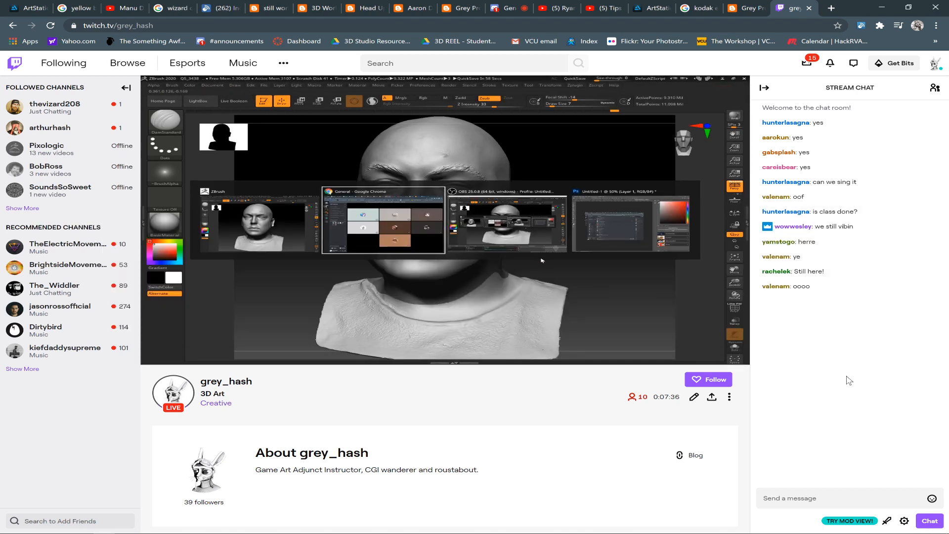
pyautogui.hotkey('alt', 'Tab')
pyautogui.hotkey('alt', 'Tab')
pyautogui.hotkey('alt', 'Tab')
pyautogui.hotkey('alt', 'Tab')
pyautogui.hotkey('alt', 'Tab')
pyautogui.hotkey('alt', 'Tab')
pyautogui.hotkey('alt', 'Tab')
pyautogui.hotkey('alt', 'Tab')
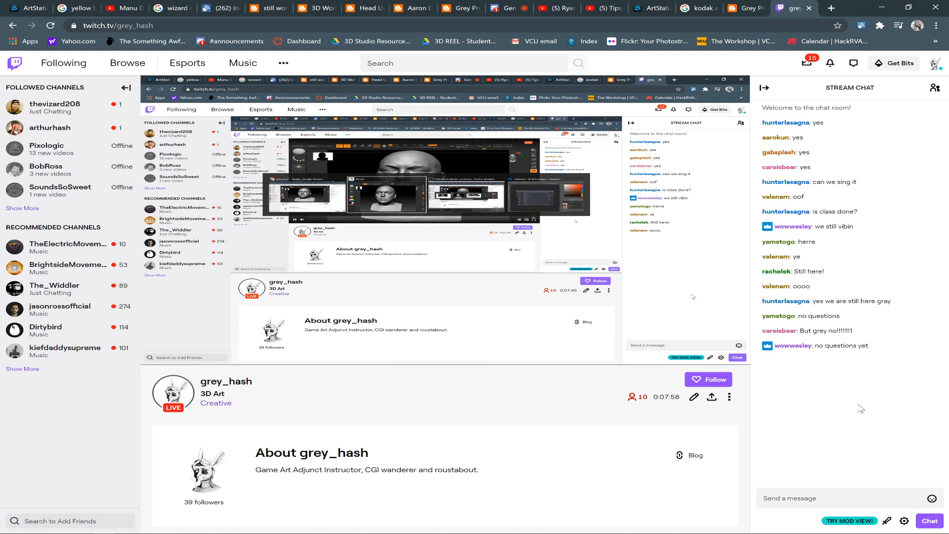
# Step: Return to ZBrush and toggle the head to its stored morph target to compare the lip detail
pyautogui.moveTo(853, 533)
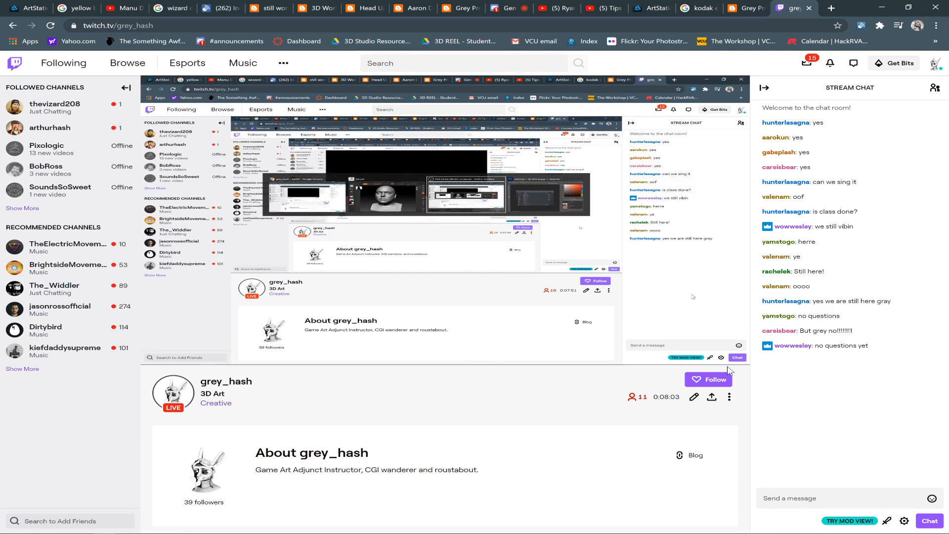
pyautogui.hotkey('alt', 'Tab')
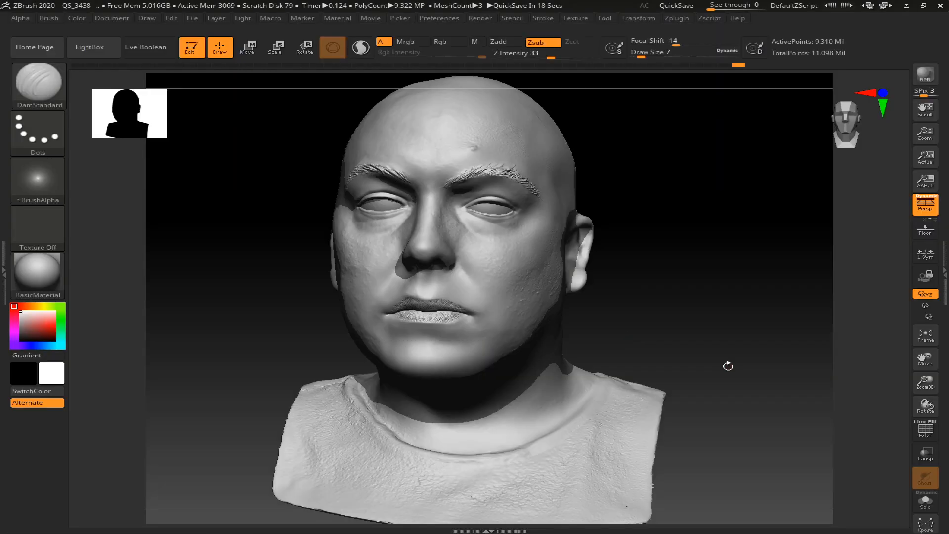
pyautogui.keyDown('alt'); pyautogui.moveTo(691, 309); pyautogui.dragTo(680, 298); pyautogui.keyUp('alt')
pyautogui.moveTo(674, 336)
pyautogui.mouseDown()
pyautogui.moveTo(679, 346)
pyautogui.moveTo(672, 329)
pyautogui.moveTo(681, 346)
pyautogui.moveTo(636, 328)
pyautogui.moveTo(646, 339)
pyautogui.moveTo(680, 324)
pyautogui.mouseUp()
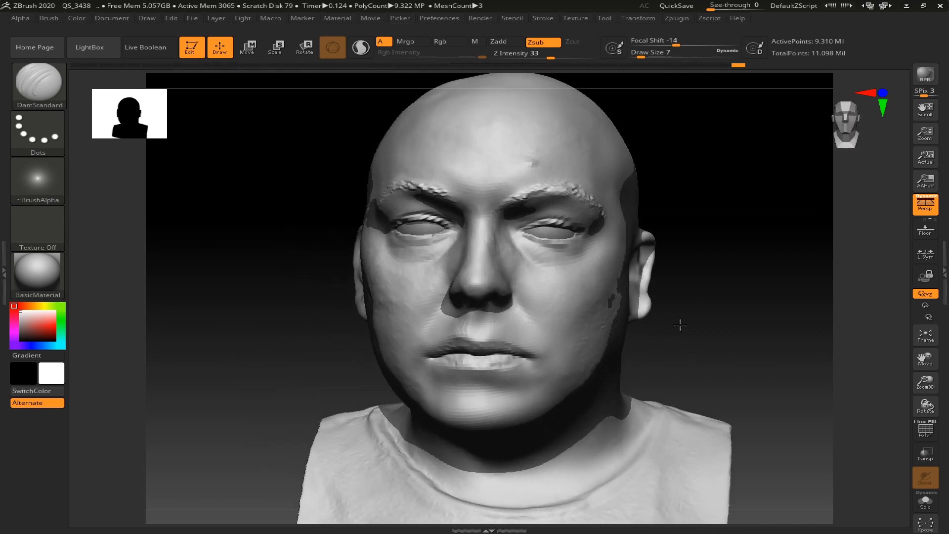
pyautogui.click(942, 279)
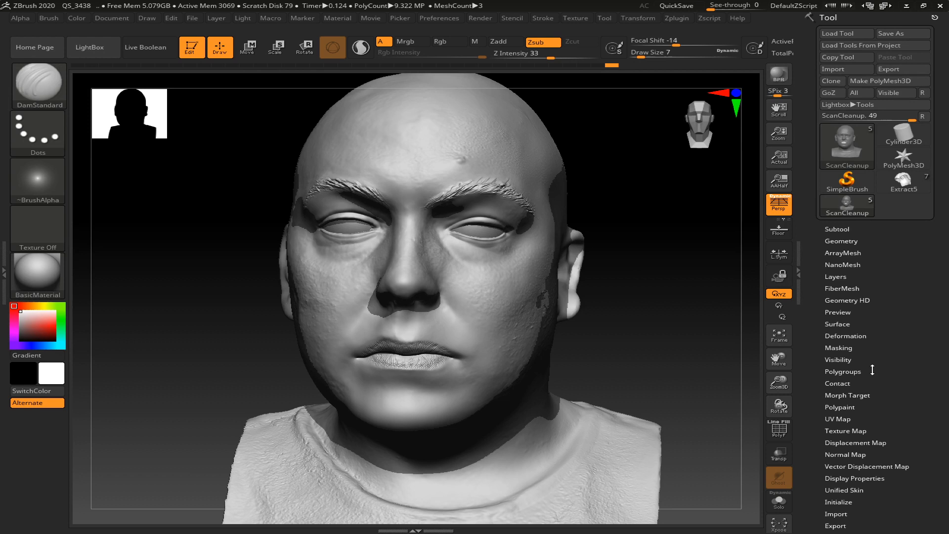
pyautogui.click(849, 395)
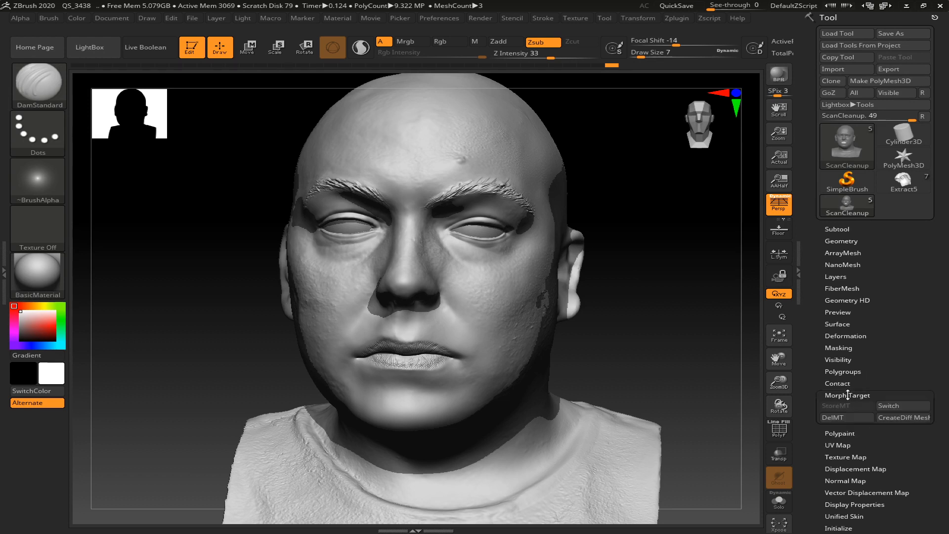
pyautogui.click(900, 407)
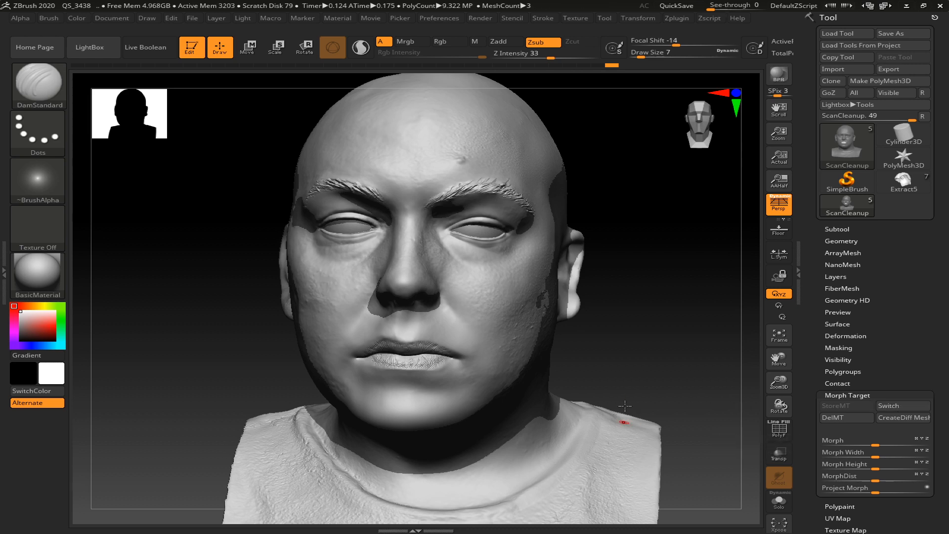
# Step: Switch to the Morph brush and undo the trial stroke on the lips
pyautogui.keyDown('alt'); pyautogui.moveTo(615, 351); pyautogui.dragTo(624, 362); pyautogui.keyUp('alt')
pyautogui.moveTo(653, 327); pyautogui.dragTo(662, 322)
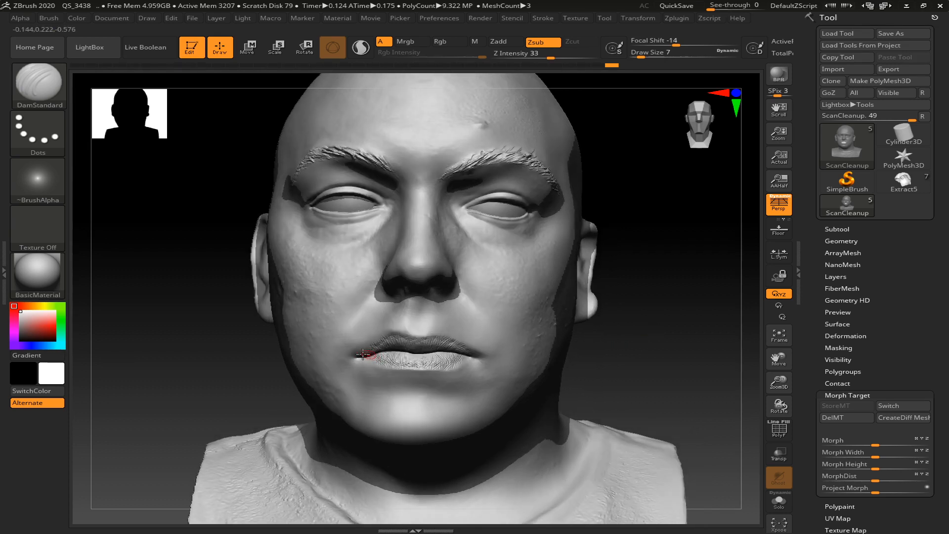
pyautogui.moveTo(670, 354); pyautogui.dragTo(581, 373)
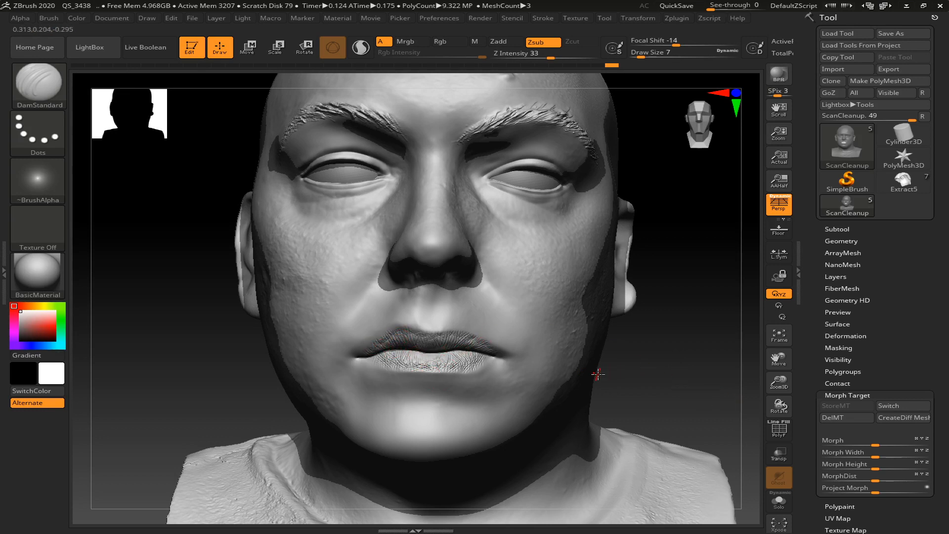
pyautogui.press('b')
pyautogui.press('m')
pyautogui.press('r')
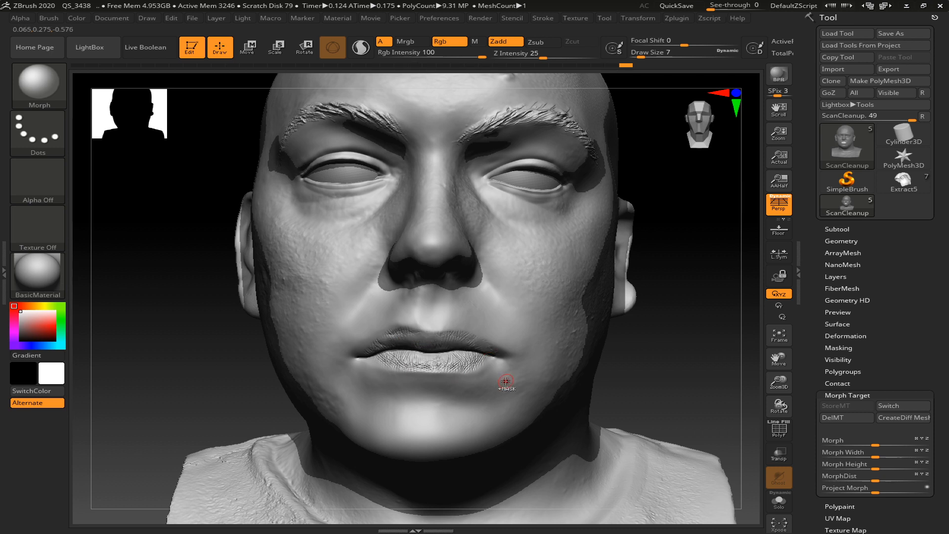
pyautogui.press('ctrl')
pyautogui.hotkey('ctrl', 'z')
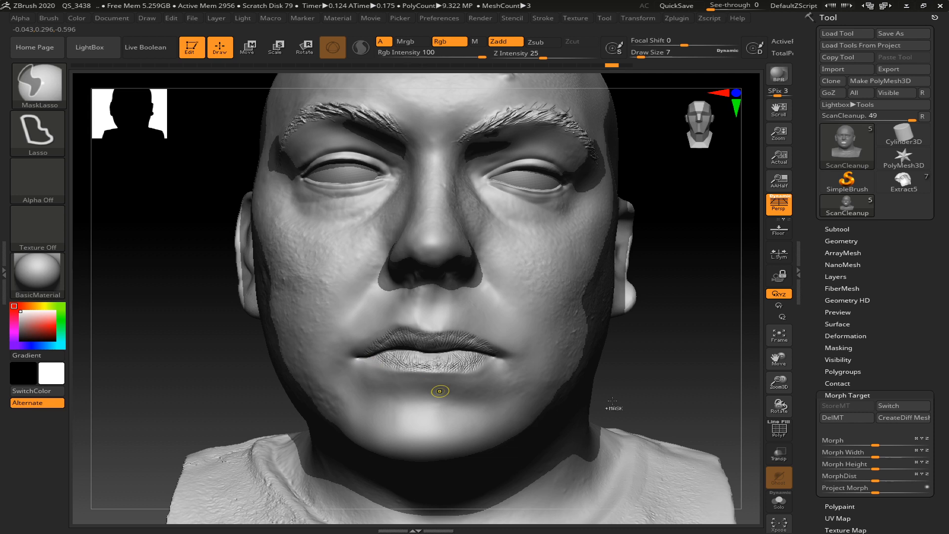
# Step: Set the Morph brush's Z Intensity to 2 and soften the creases with light strokes across the upper and lower lips
pyautogui.press('f')
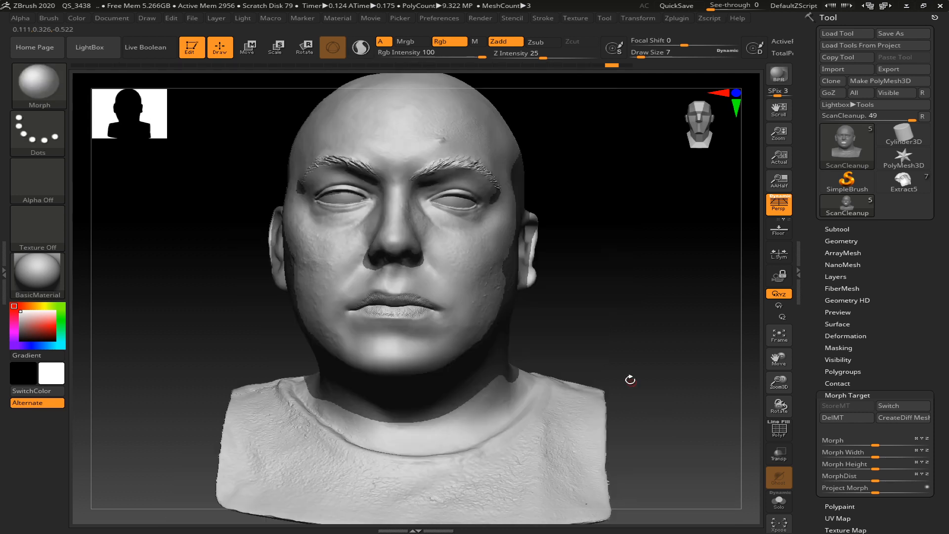
pyautogui.moveTo(616, 360); pyautogui.dragTo(629, 321)
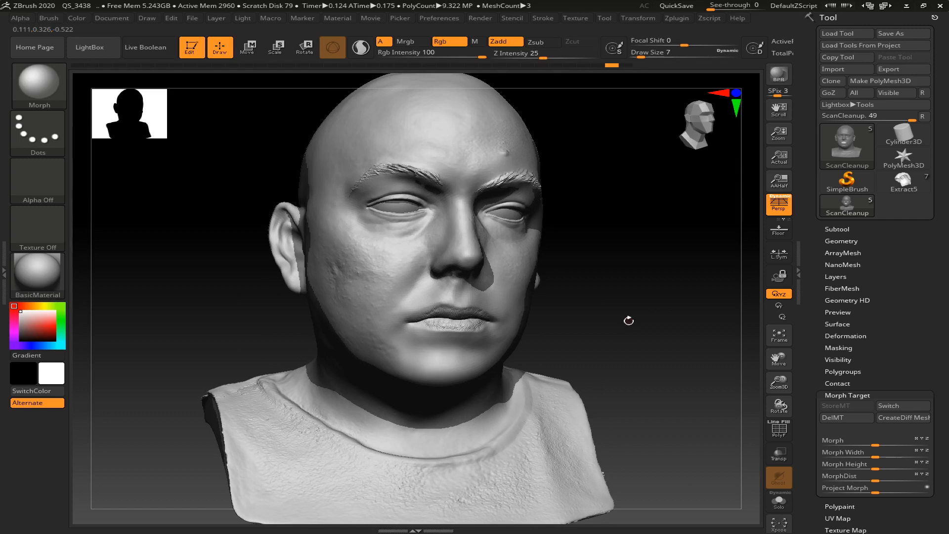
pyautogui.keyDown('alt'); pyautogui.moveTo(607, 321); pyautogui.dragTo(707, 364); pyautogui.keyUp('alt')
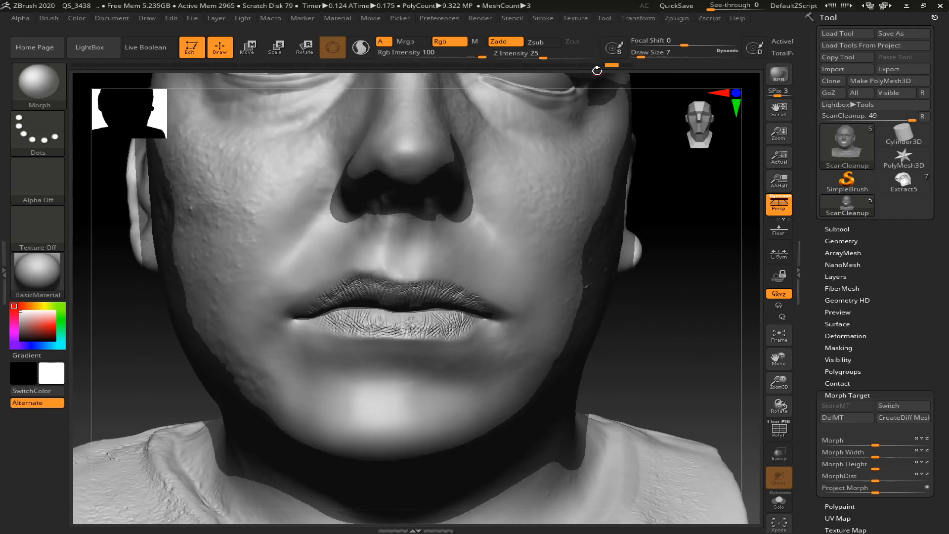
pyautogui.click(519, 55)
pyautogui.write('2')
pyautogui.press('Return')
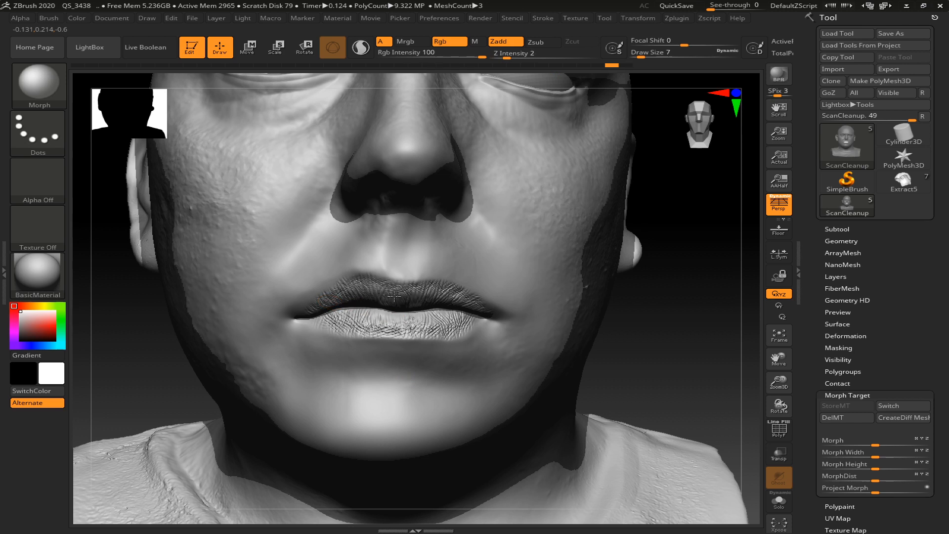
pyautogui.moveTo(465, 301); pyautogui.dragTo(454, 295)
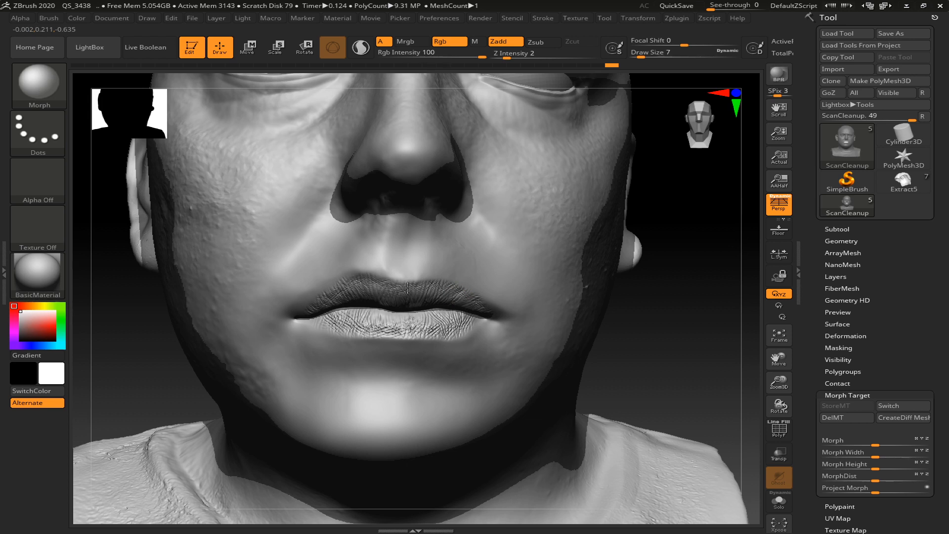
pyautogui.moveTo(319, 304)
pyautogui.mouseDown()
pyautogui.moveTo(384, 331)
pyautogui.moveTo(374, 327)
pyautogui.moveTo(428, 327)
pyautogui.moveTo(361, 322)
pyautogui.moveTo(371, 332)
pyautogui.mouseUp()
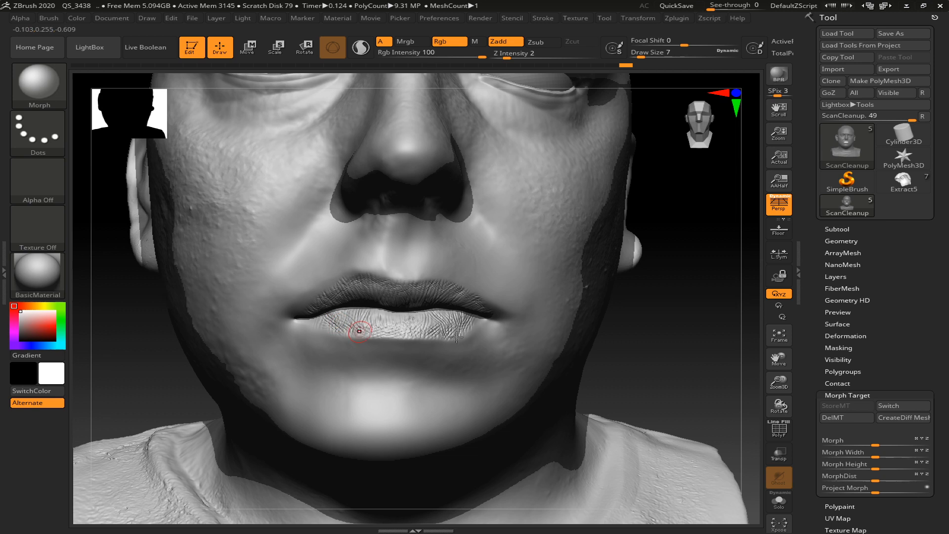
# Step: Examine the softened lips in relation to the whole face by viewing the head from several angles
pyautogui.press('f')
pyautogui.moveTo(586, 319); pyautogui.dragTo(616, 323)
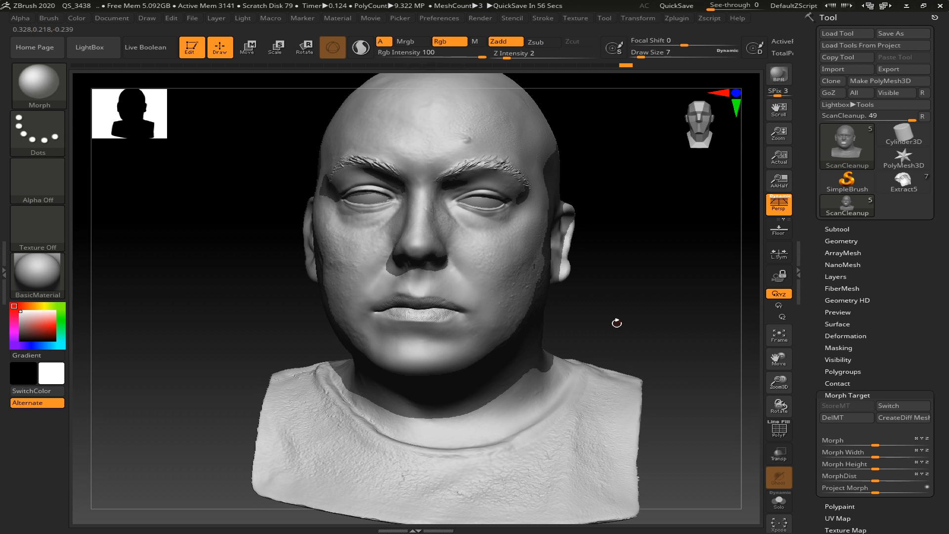
pyautogui.moveTo(635, 278); pyautogui.dragTo(592, 279)
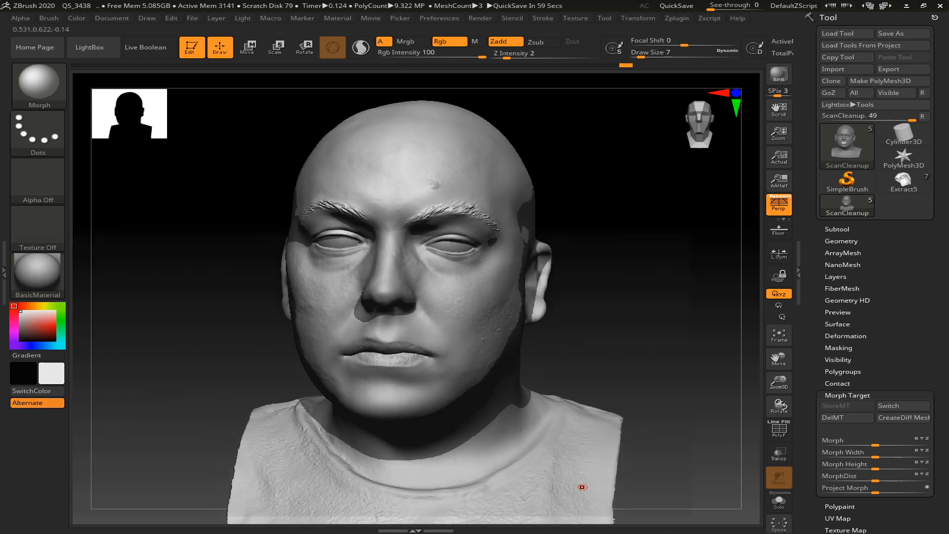
pyautogui.press('super')
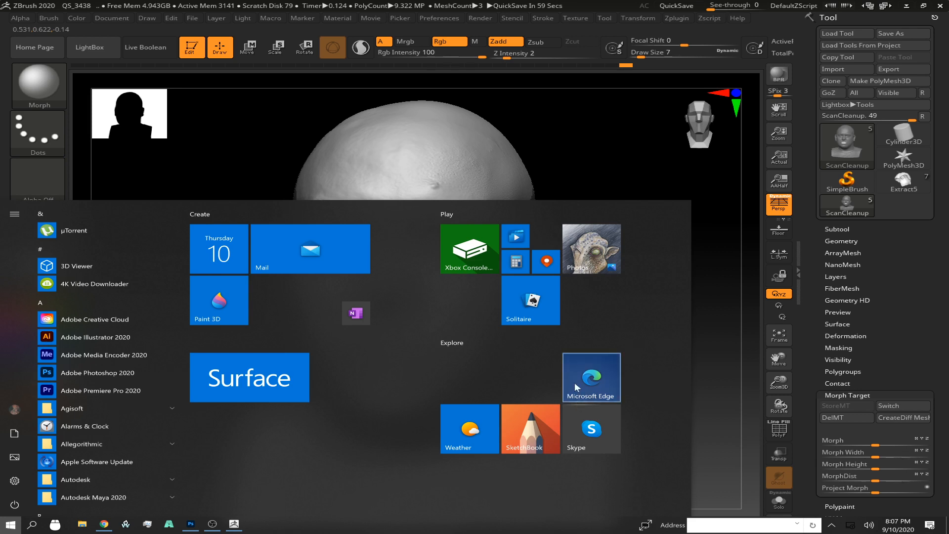
pyautogui.click(582, 141)
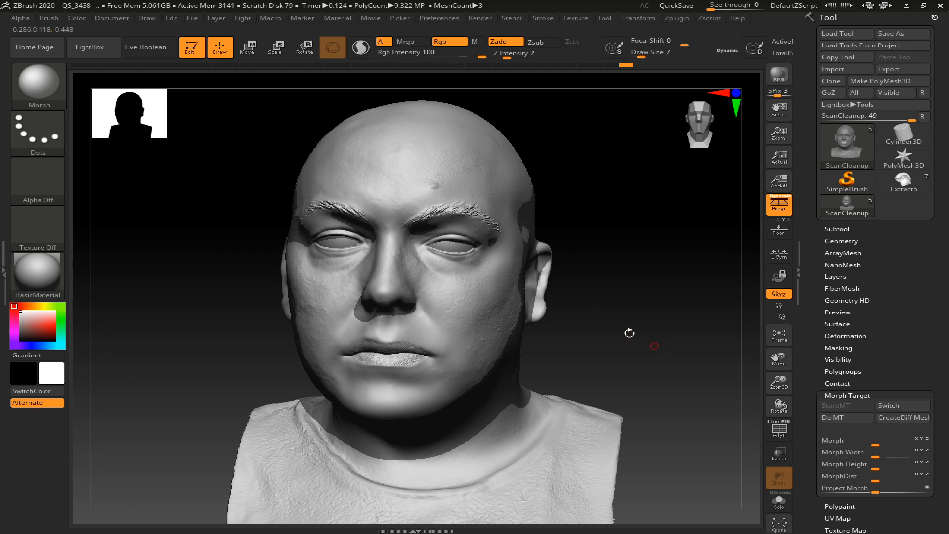
pyautogui.moveTo(451, 211)
pyautogui.mouseDown()
pyautogui.moveTo(415, 215)
pyautogui.moveTo(454, 205)
pyautogui.moveTo(447, 209)
pyautogui.mouseUp()
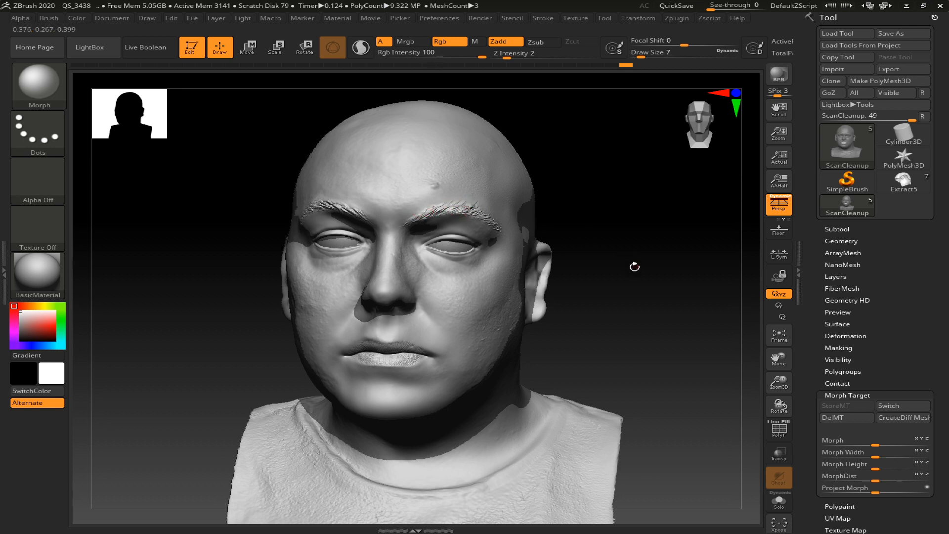
pyautogui.moveTo(632, 277); pyautogui.dragTo(573, 246)
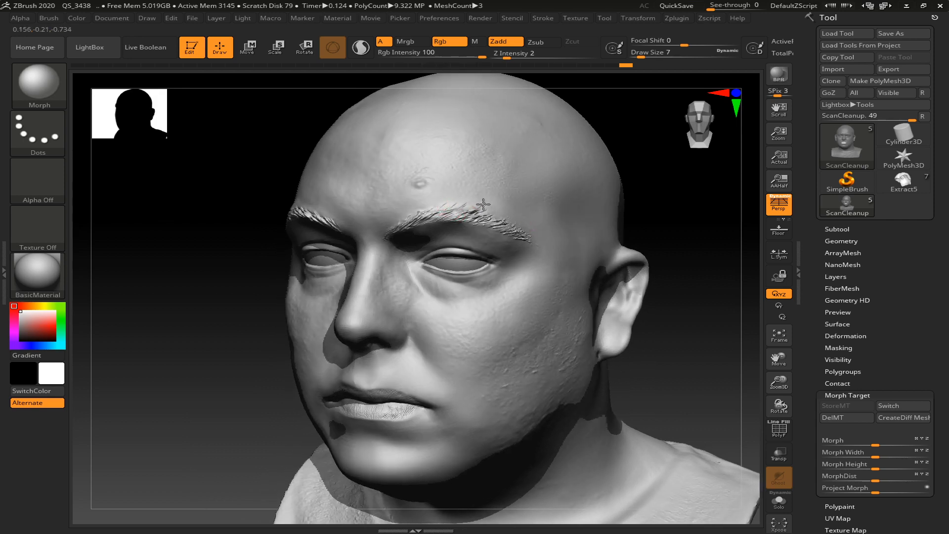
# Step: Set the Morph brush to Draw Size 16 and Z Intensity 11 and test its softening effect on the eyebrow hairs
pyautogui.press('s')
pyautogui.moveTo(485, 206)
pyautogui.mouseDown()
pyautogui.moveTo(501, 205)
pyautogui.moveTo(493, 202)
pyautogui.mouseUp()
pyautogui.moveTo(520, 58); pyautogui.dragTo(525, 57)
pyautogui.press('ctrl')
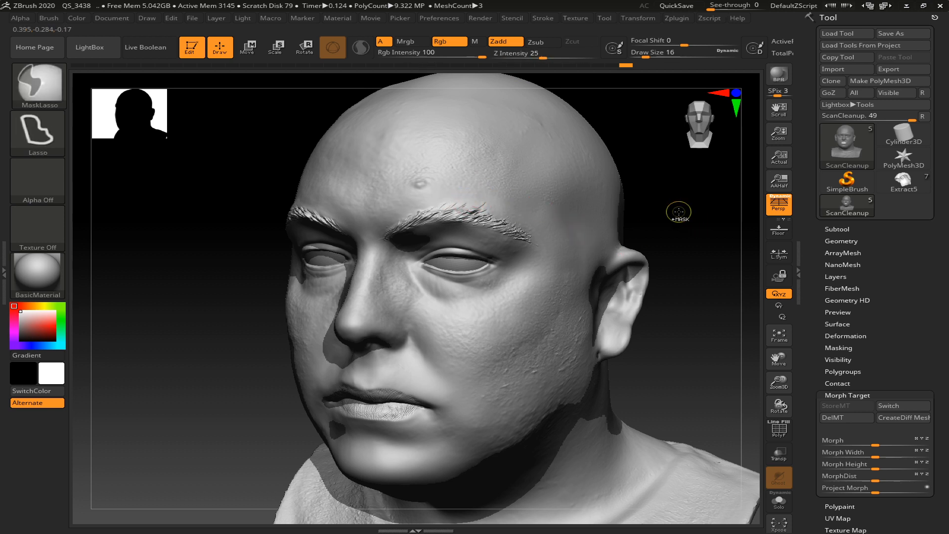
pyautogui.keyDown('ctrl'); pyautogui.click(679, 212); pyautogui.keyUp('ctrl')
pyautogui.keyDown('ctrl'); pyautogui.click(679, 213); pyautogui.keyUp('ctrl')
pyautogui.keyDown('ctrl'); pyautogui.click(679, 212); pyautogui.keyUp('ctrl')
pyautogui.keyDown('ctrl'); pyautogui.click(679, 212); pyautogui.keyUp('ctrl')
pyautogui.keyDown('ctrl'); pyautogui.click(679, 212); pyautogui.keyUp('ctrl')
pyautogui.keyDown('ctrl'); pyautogui.click(679, 212); pyautogui.keyUp('ctrl')
pyautogui.keyDown('ctrl'); pyautogui.click(679, 212); pyautogui.keyUp('ctrl')
pyautogui.keyDown('ctrl'); pyautogui.click(679, 212); pyautogui.keyUp('ctrl')
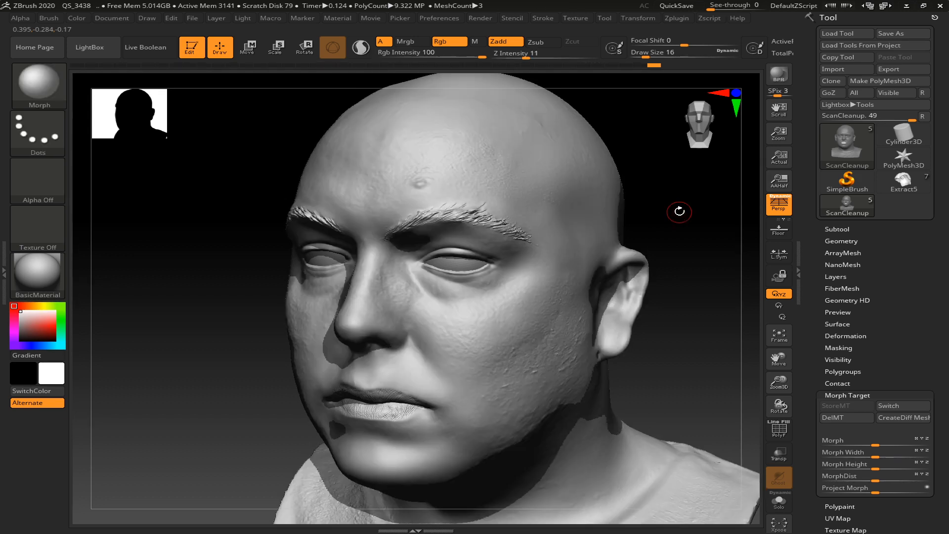
# Step: Soften the sculpted eyebrow hairs with Morph brush strokes, reducing the Draw Size to 13
pyautogui.moveTo(463, 197); pyautogui.dragTo(479, 201)
pyautogui.press('s')
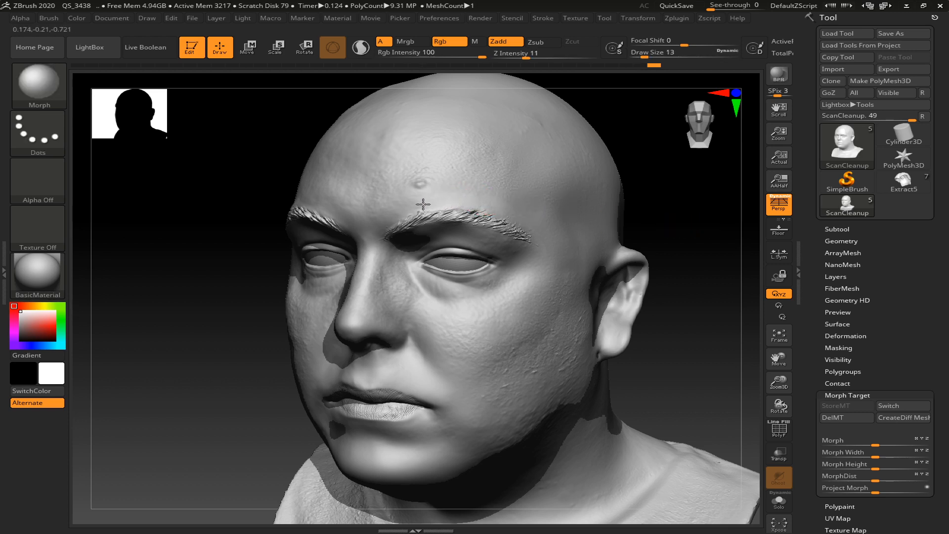
pyautogui.moveTo(423, 205); pyautogui.dragTo(399, 204)
pyautogui.moveTo(174, 221); pyautogui.dragTo(205, 218)
pyautogui.press('shift')
pyautogui.moveTo(650, 347); pyautogui.dragTo(637, 312)
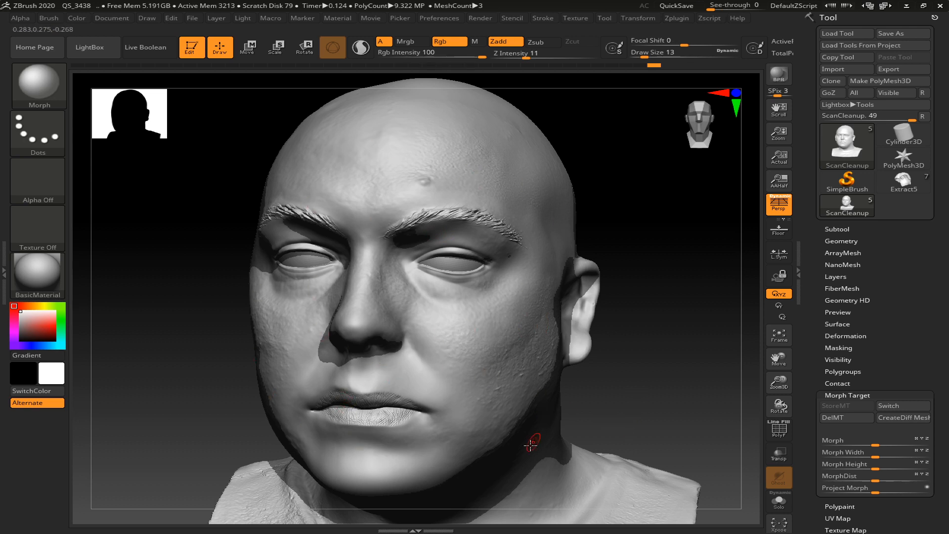
pyautogui.moveTo(664, 339)
pyautogui.mouseDown()
pyautogui.moveTo(646, 328)
pyautogui.moveTo(627, 335)
pyautogui.mouseUp()
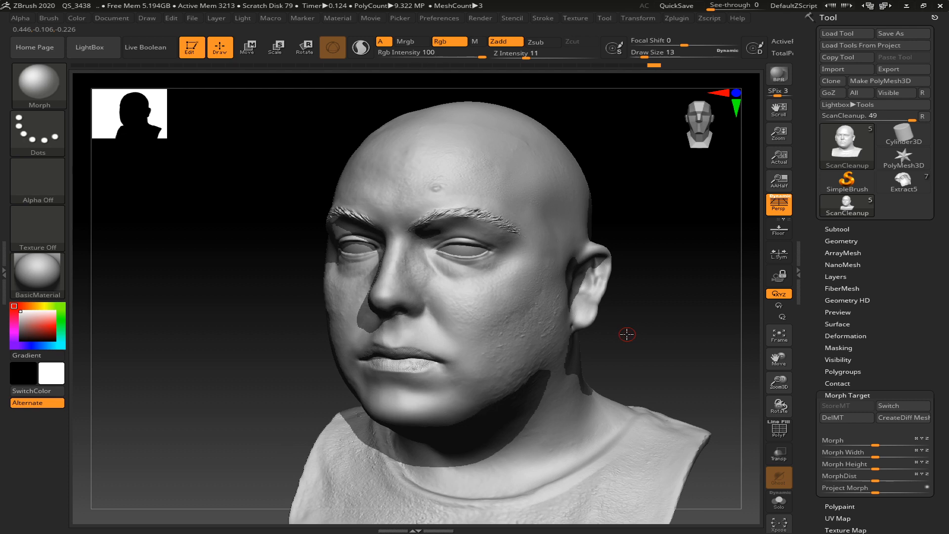
# Step: Load the Skin1 brush from the Patterns folder of the LightBox brush library
pyautogui.press(',')
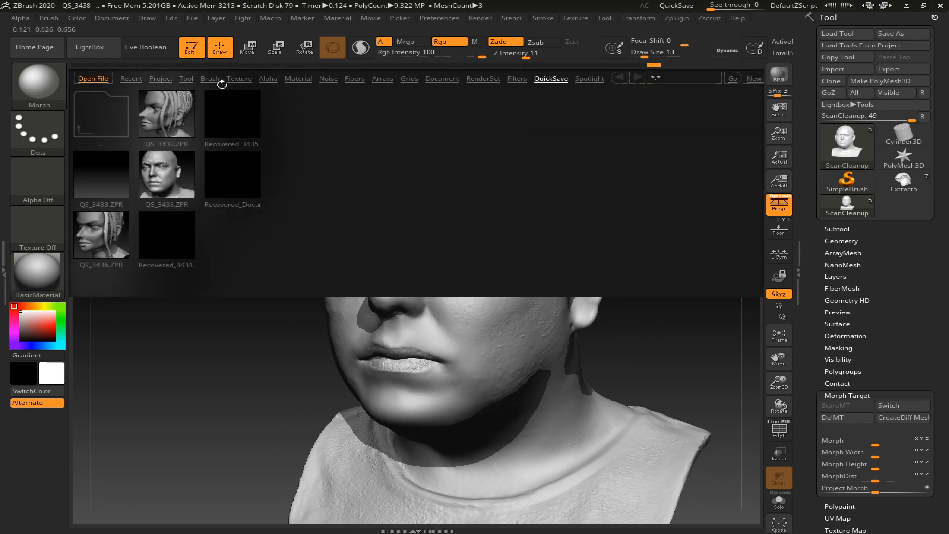
pyautogui.click(209, 79)
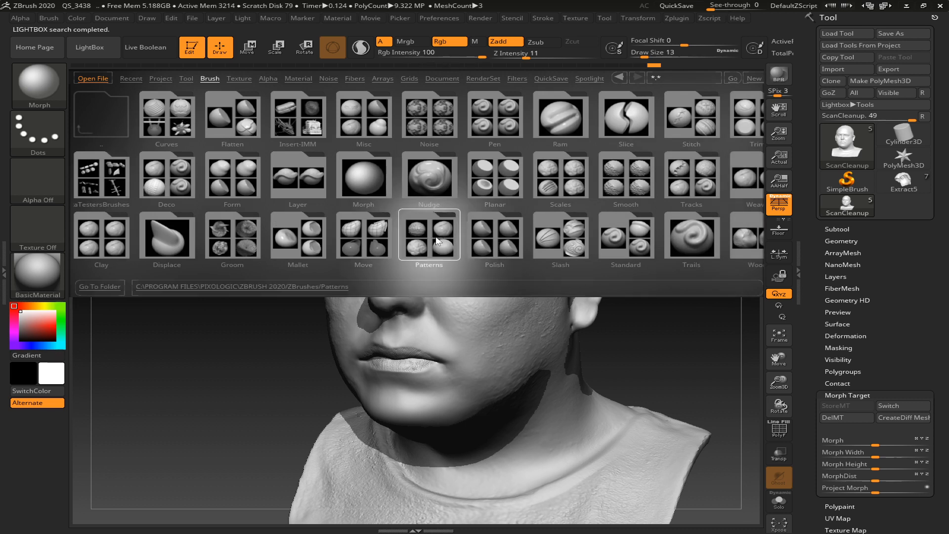
pyautogui.doubleClick(438, 261)
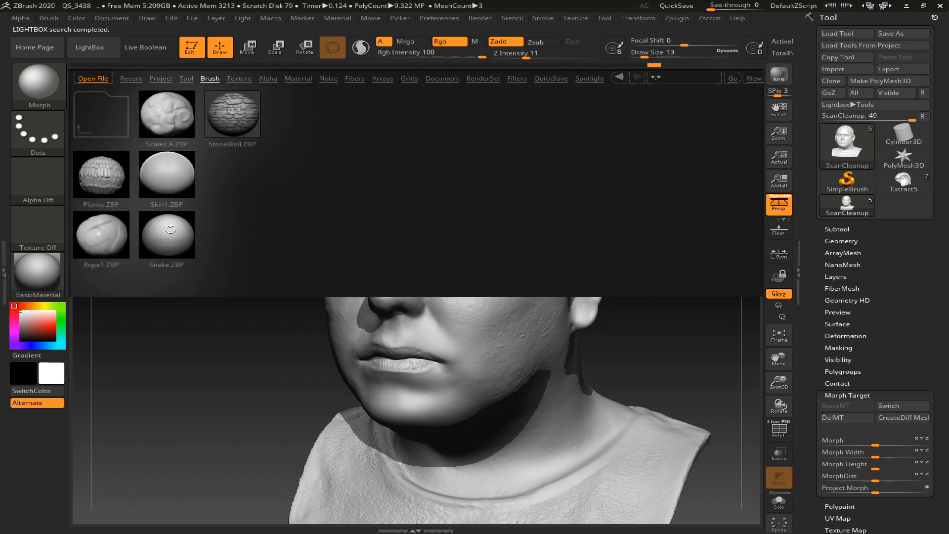
pyautogui.doubleClick(161, 186)
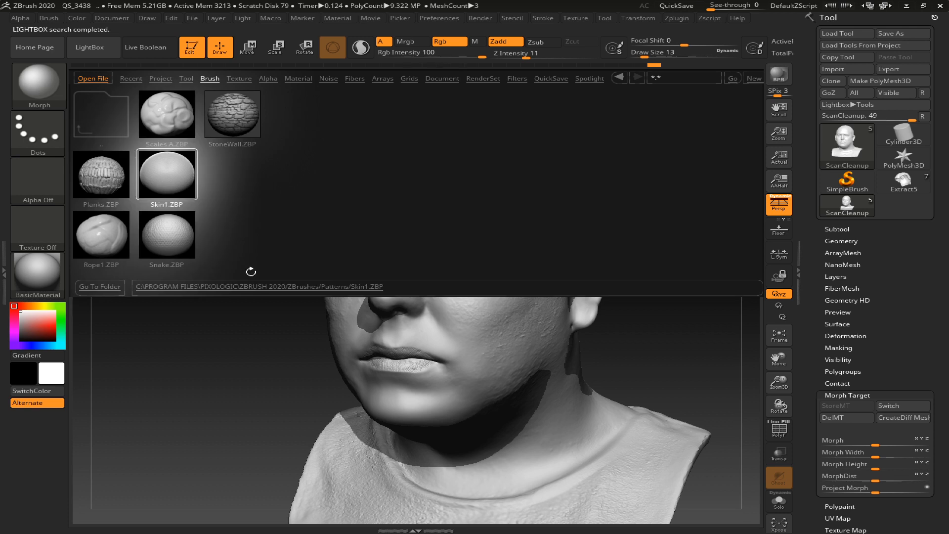
pyautogui.press(',')
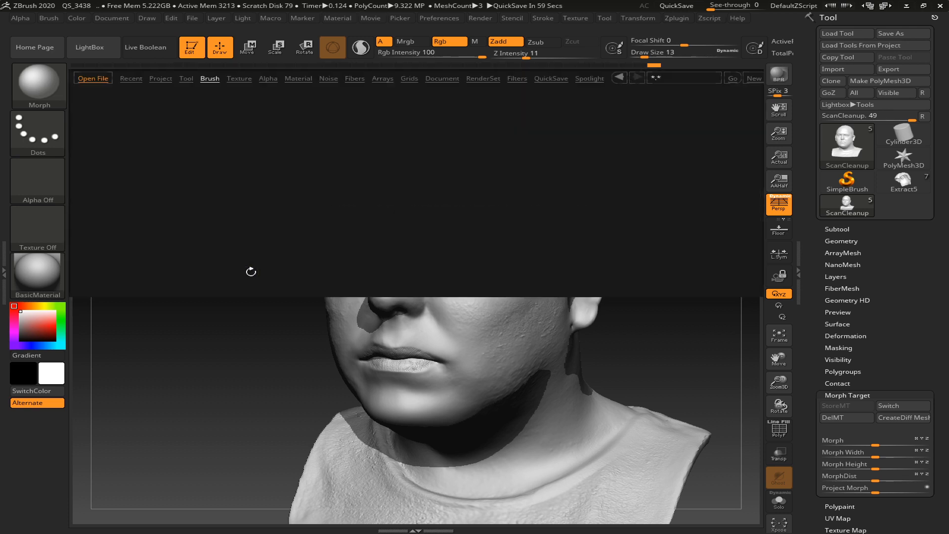
pyautogui.click(209, 79)
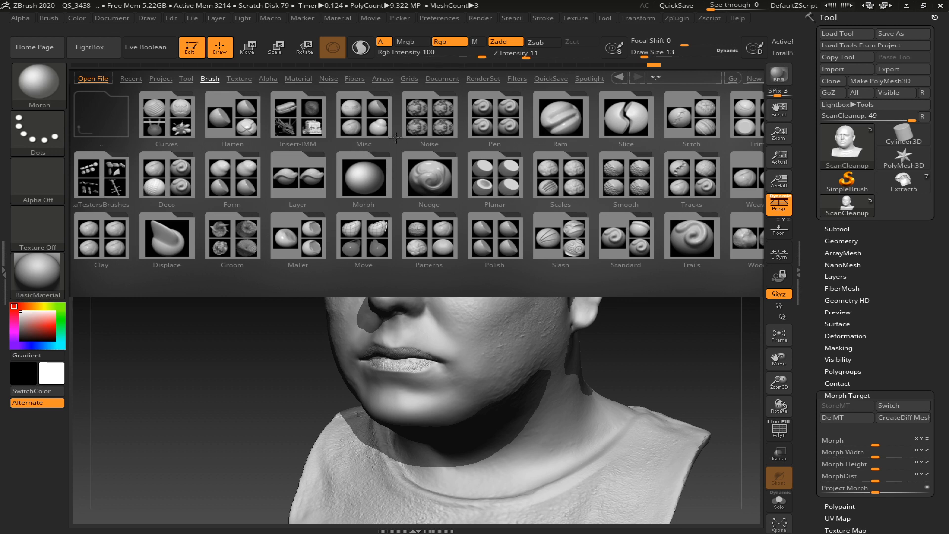
pyautogui.moveTo(331, 208); pyautogui.dragTo(275, 202)
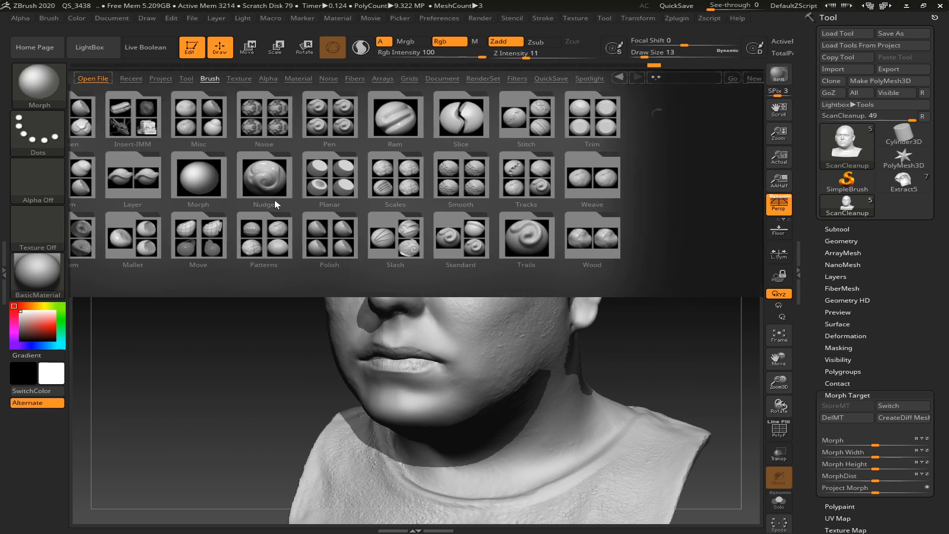
pyautogui.doubleClick(279, 245)
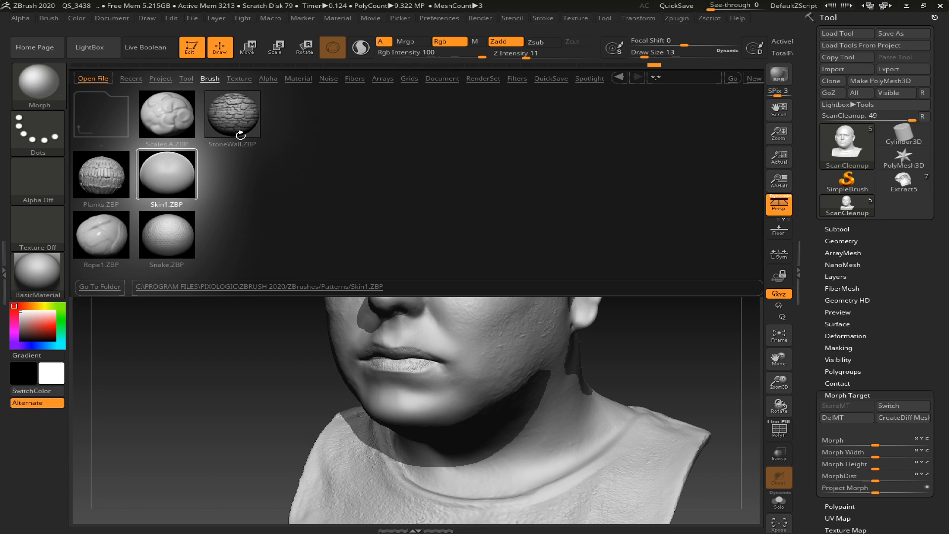
pyautogui.doubleClick(165, 175)
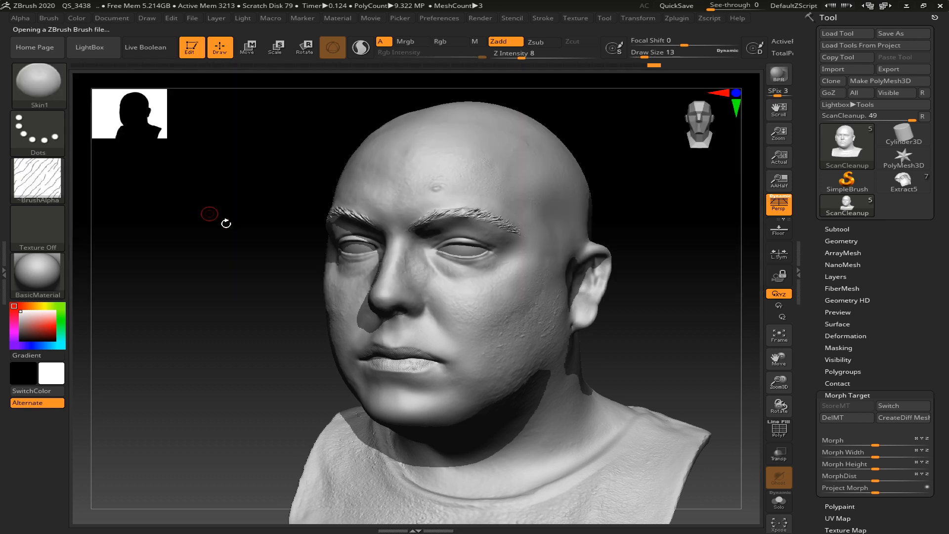
# Step: Brush trial Skin1 texture onto the chin, set the Draw Size to 20, and undo the trial strokes
pyautogui.moveTo(249, 297); pyautogui.dragTo(573, 366)
pyautogui.moveTo(678, 334)
pyautogui.mouseDown()
pyautogui.moveTo(657, 331)
pyautogui.moveTo(668, 356)
pyautogui.moveTo(650, 362)
pyautogui.mouseUp()
pyautogui.moveTo(647, 328); pyautogui.dragTo(623, 283)
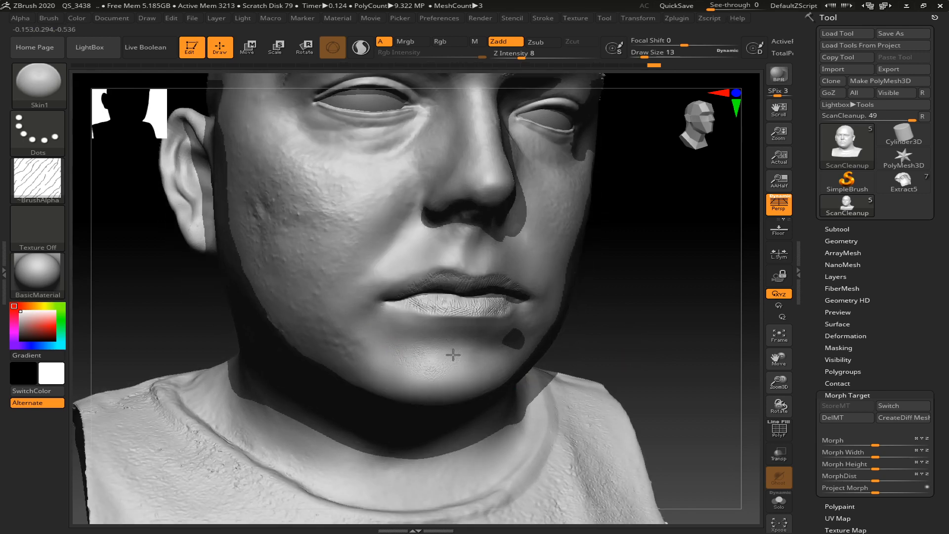
pyautogui.keyDown('alt'); pyautogui.moveTo(642, 339); pyautogui.dragTo(646, 384); pyautogui.keyUp('alt')
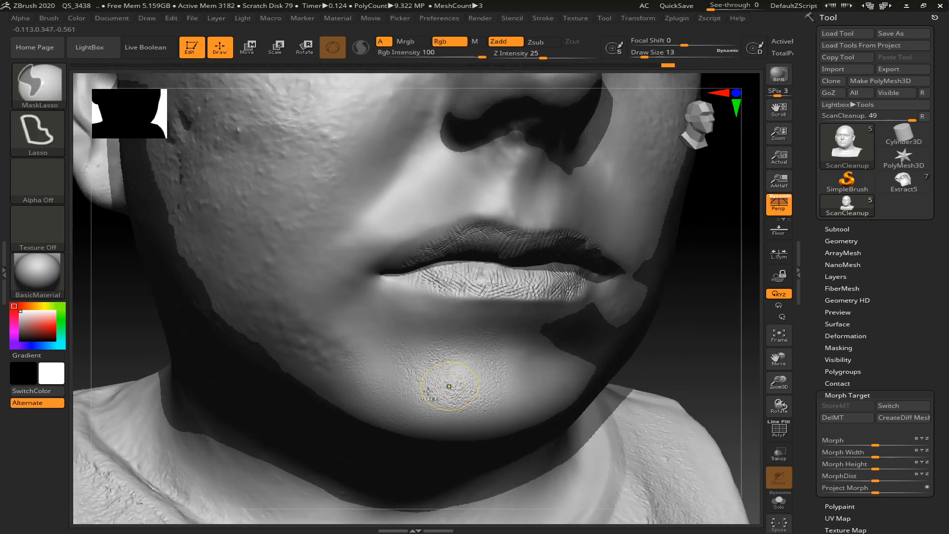
pyautogui.press('s')
pyautogui.moveTo(403, 378)
pyautogui.mouseDown()
pyautogui.moveTo(500, 396)
pyautogui.moveTo(407, 400)
pyautogui.moveTo(366, 372)
pyautogui.mouseUp()
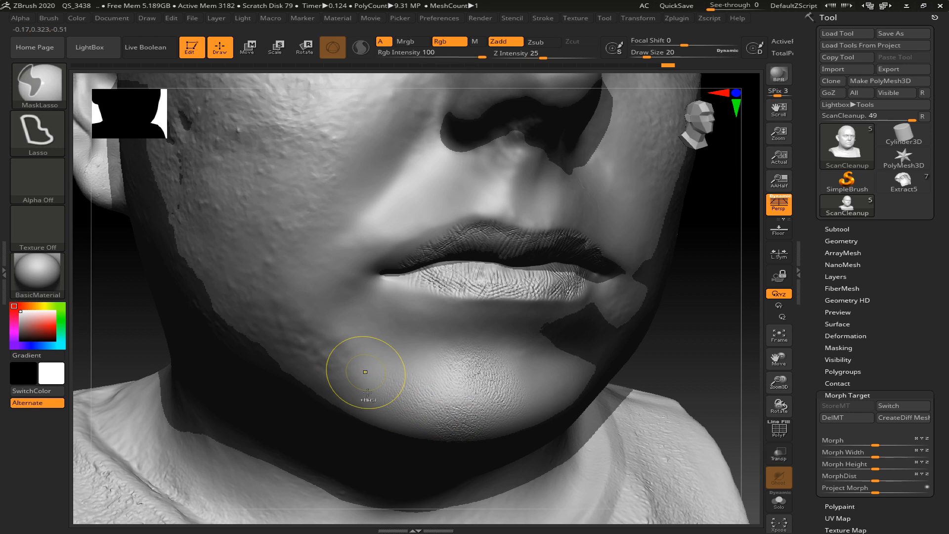
pyautogui.press('ctrl')
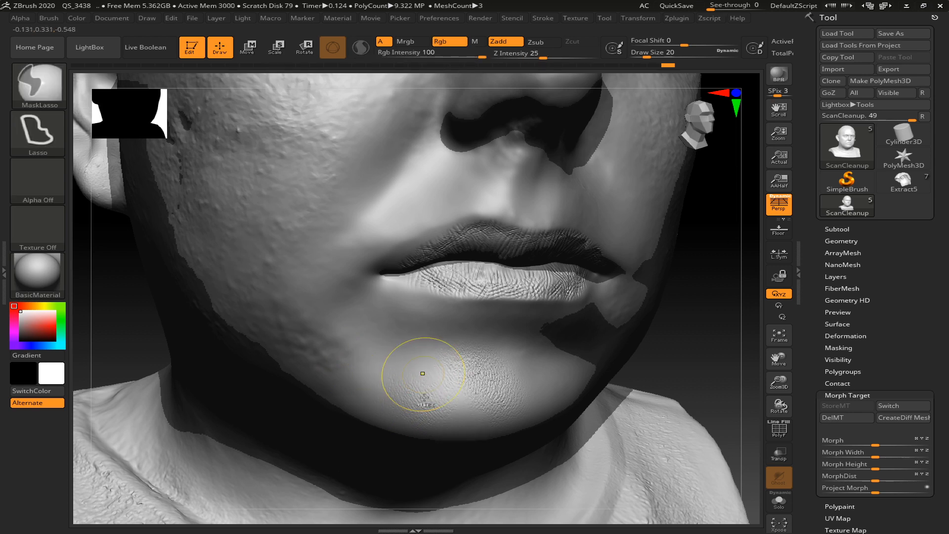
# Step: Set the Skin1 brush's Z Intensity to 3 and brush subtle skin texture over the chin and the skin around the mouth
pyautogui.moveTo(543, 59); pyautogui.dragTo(514, 59)
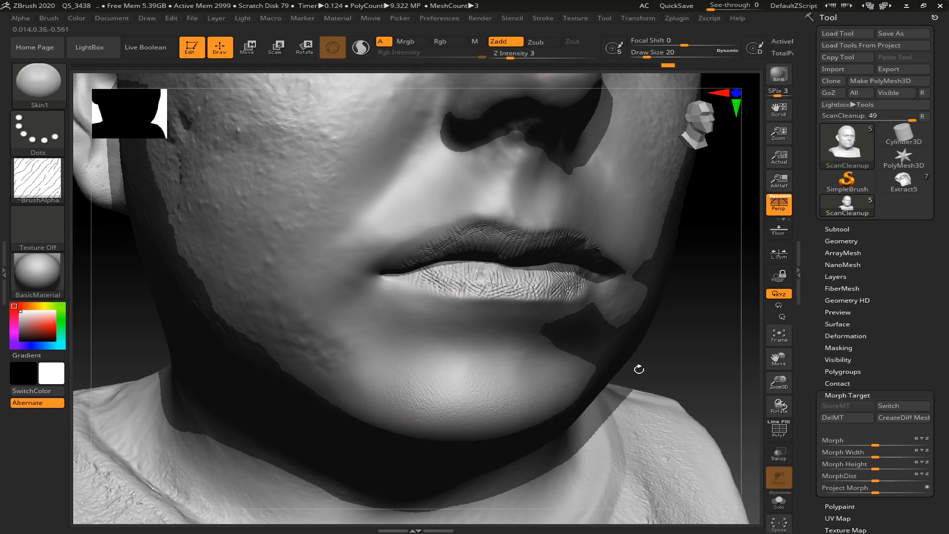
pyautogui.moveTo(657, 370); pyautogui.dragTo(552, 388)
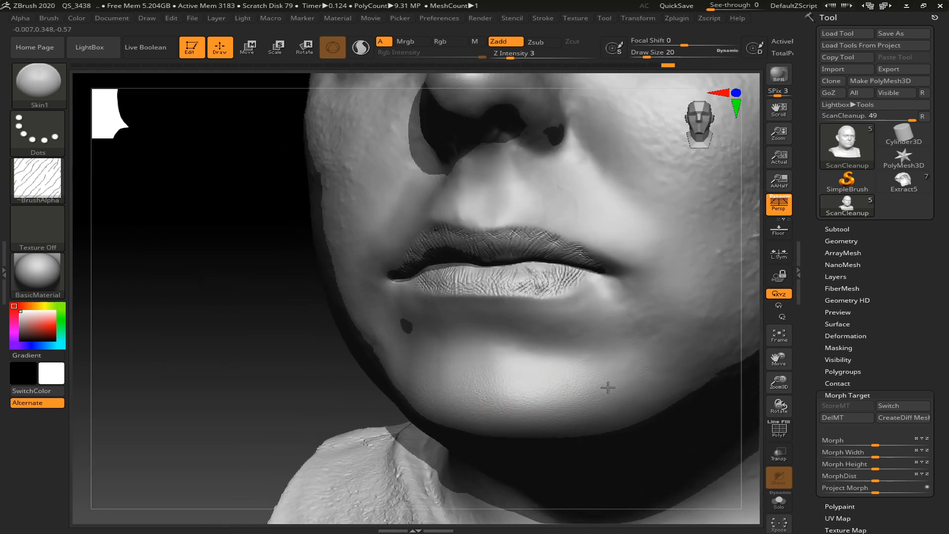
pyautogui.moveTo(261, 379); pyautogui.dragTo(371, 390)
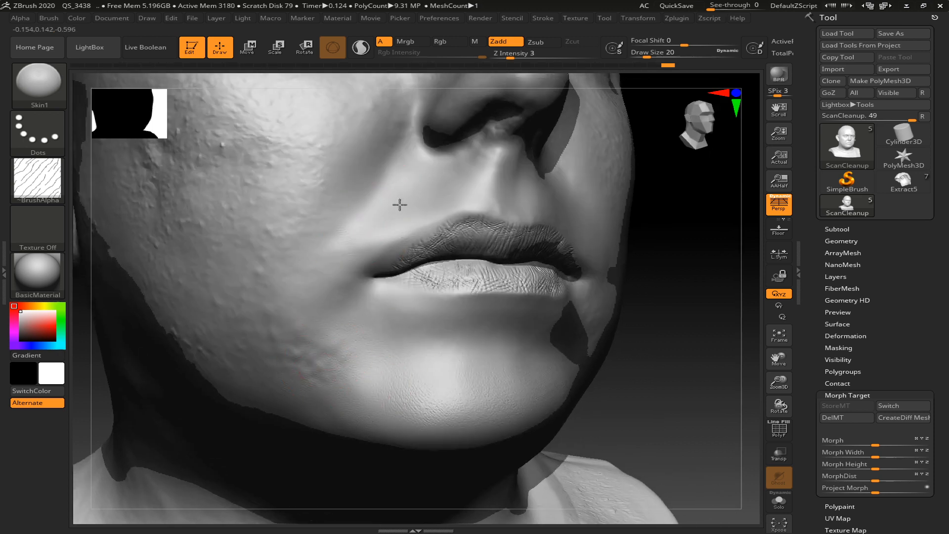
pyautogui.moveTo(687, 262); pyautogui.dragTo(517, 189)
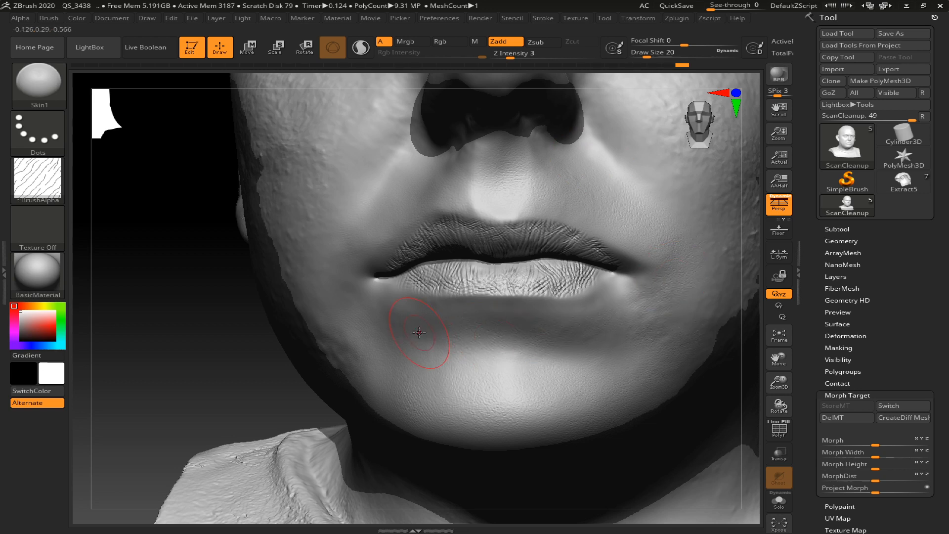
pyautogui.moveTo(212, 297); pyautogui.dragTo(300, 303)
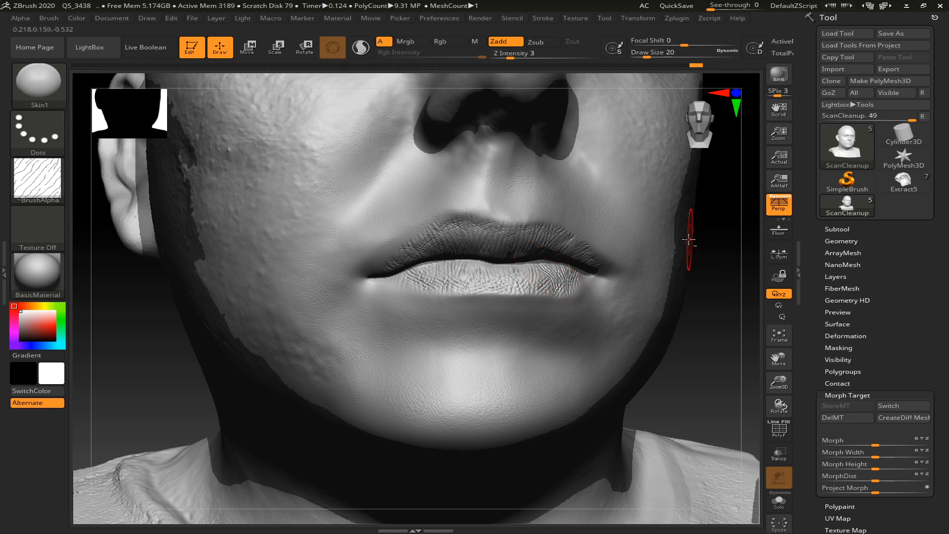
# Step: Extend the subtle Skin1 texture over the cheeks and nose and check it against the whole head
pyautogui.hotkey('shift', 'd')
pyautogui.keyDown('alt'); pyautogui.moveTo(698, 264); pyautogui.dragTo(657, 253); pyautogui.keyUp('alt')
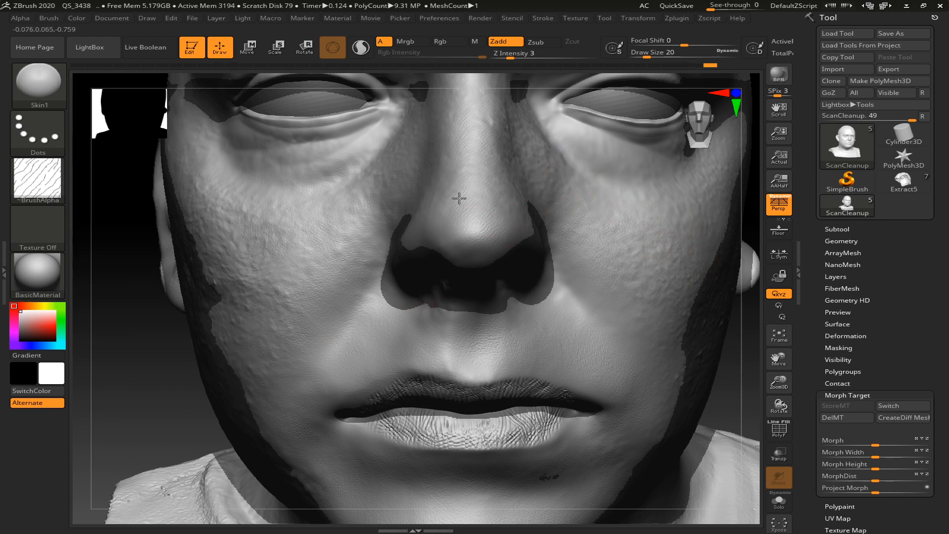
pyautogui.press('f')
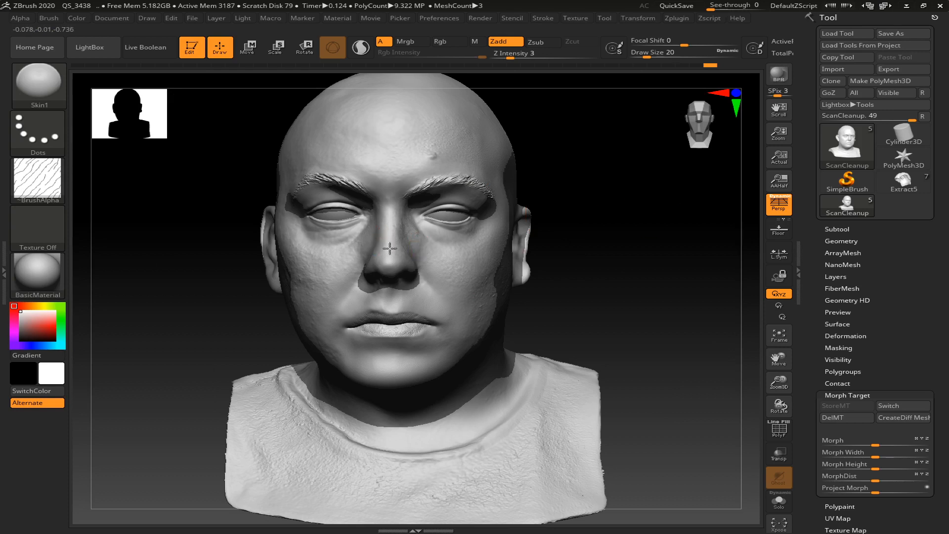
pyautogui.keyDown('alt'); pyautogui.moveTo(604, 303); pyautogui.dragTo(619, 362); pyautogui.keyUp('alt')
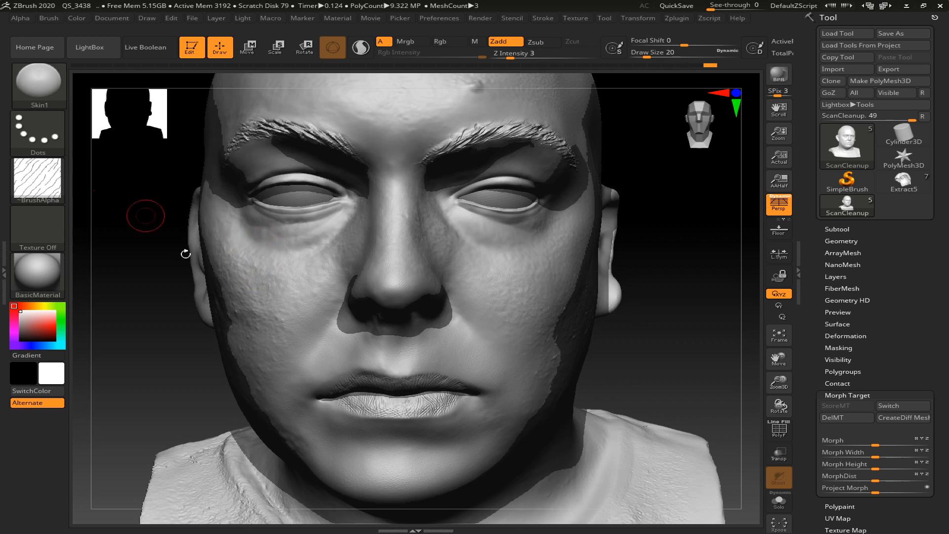
# Step: Switch to the DamStandard brush and set its stroke type to DragRect for work on the face
pyautogui.press('b')
pyautogui.press('d')
pyautogui.press('s')
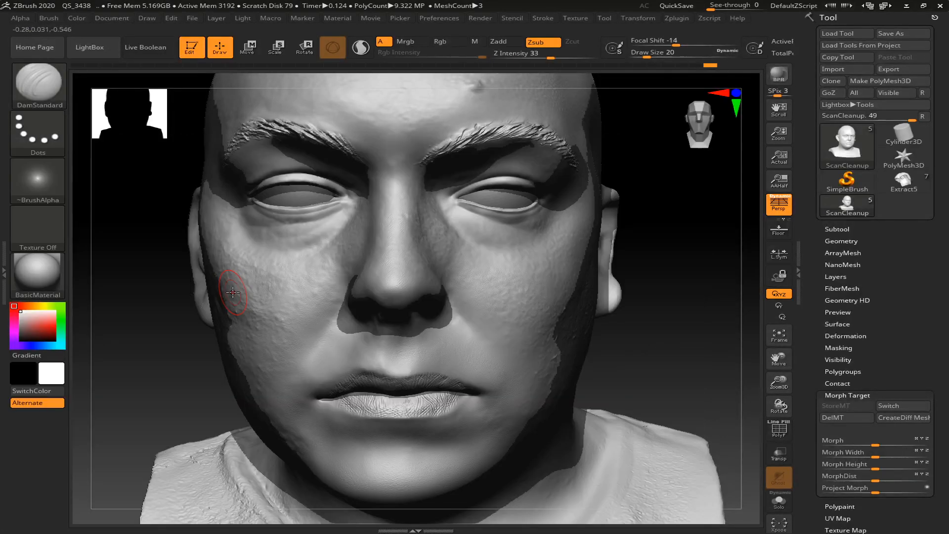
pyautogui.click(56, 139)
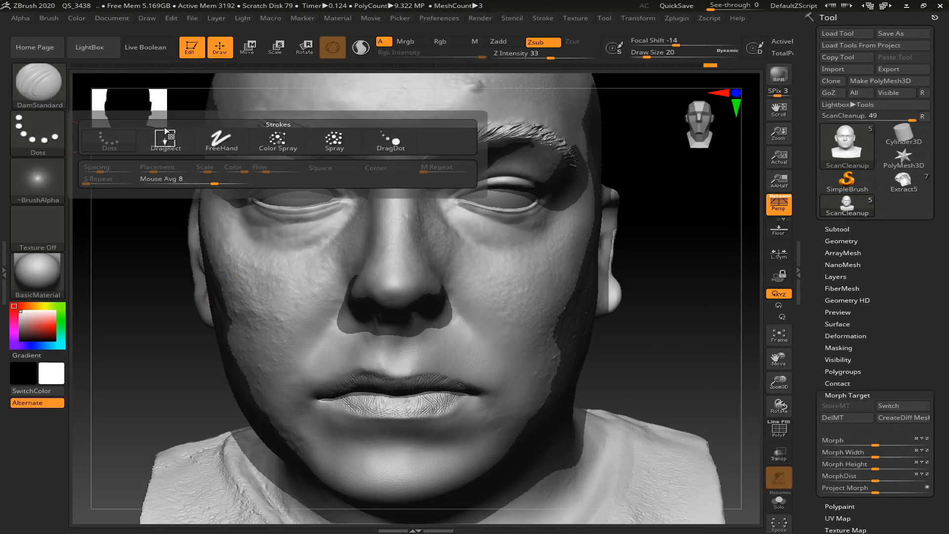
pyautogui.click(166, 131)
pyautogui.keyDown('alt'); pyautogui.moveTo(657, 326); pyautogui.dragTo(669, 350); pyautogui.keyUp('alt')
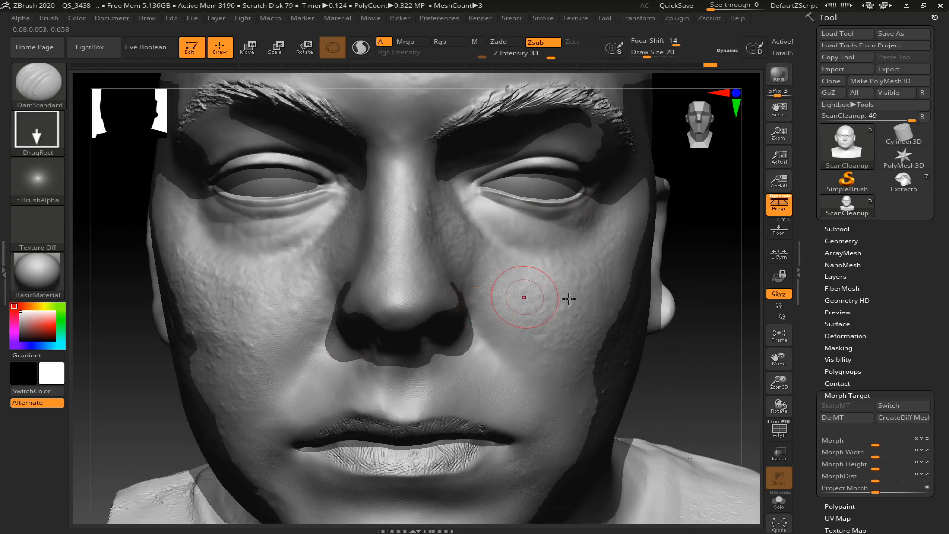
# Step: Try DamStandard pore stamps on the face and nose at Z Intensity 33 and undo them
pyautogui.moveTo(712, 398); pyautogui.dragTo(655, 385)
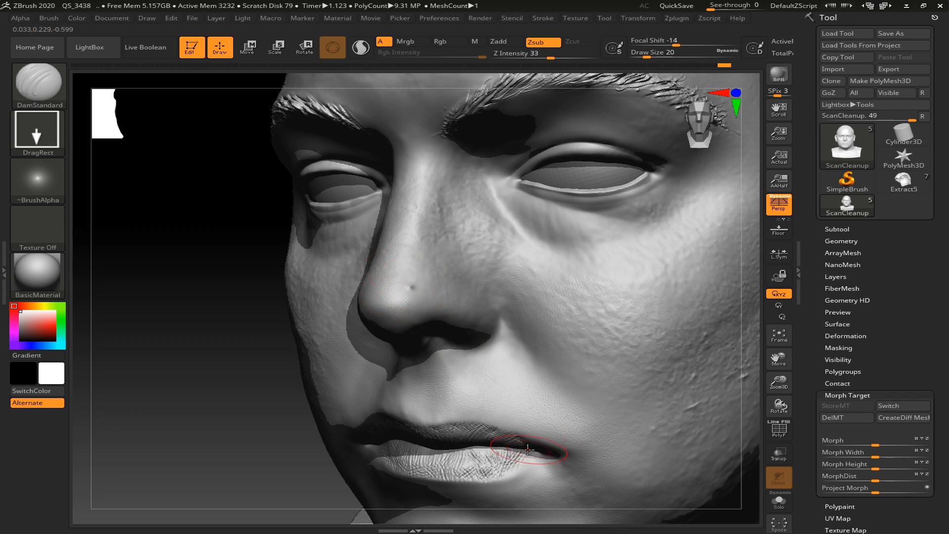
pyautogui.press('ctrl')
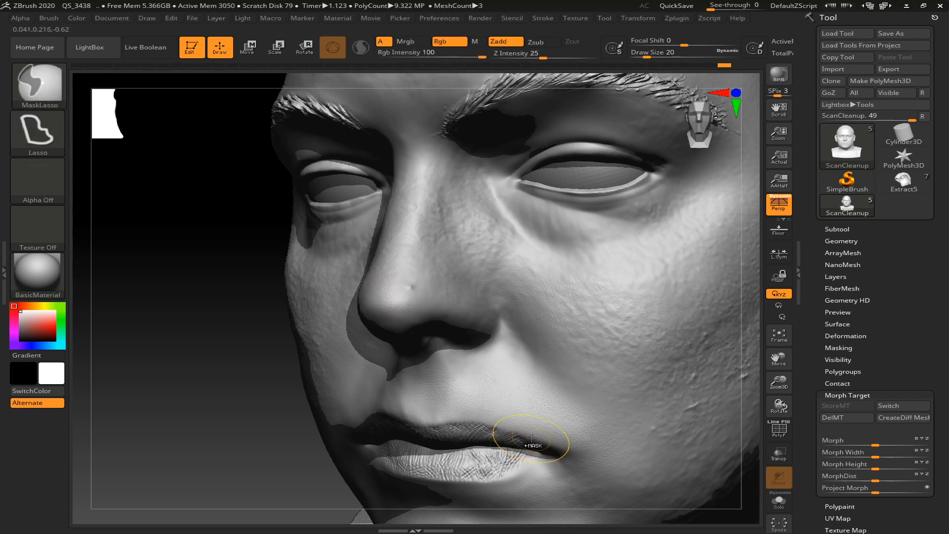
pyautogui.moveTo(231, 324); pyautogui.dragTo(371, 276)
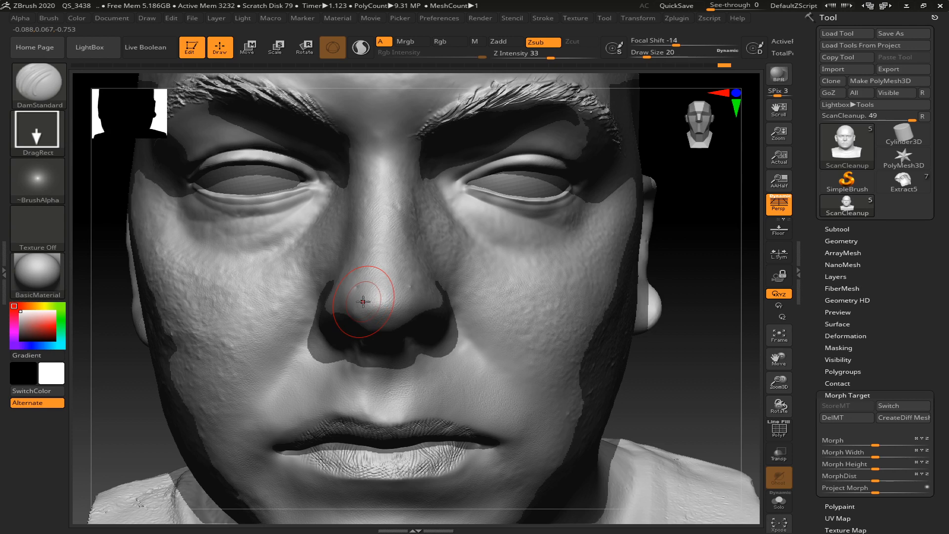
pyautogui.press('ctrl')
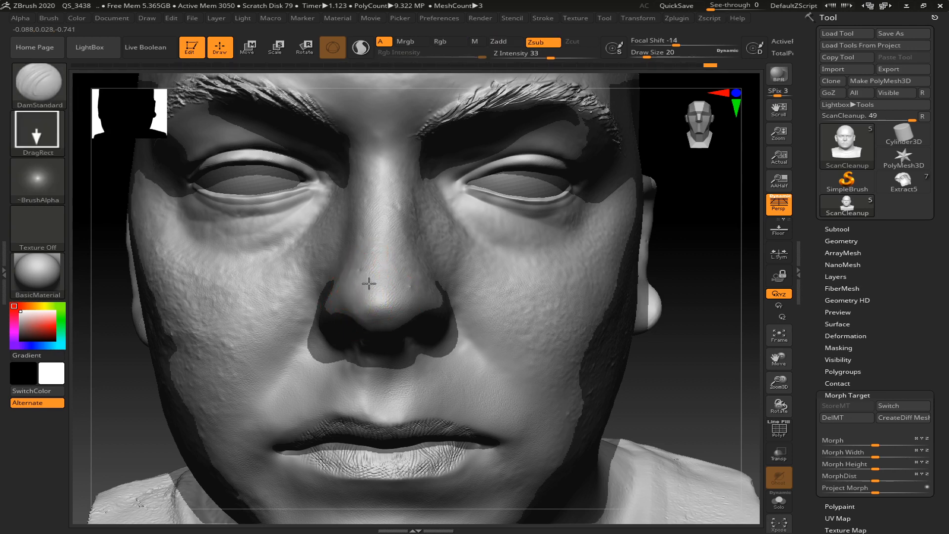
pyautogui.press('ctrl')
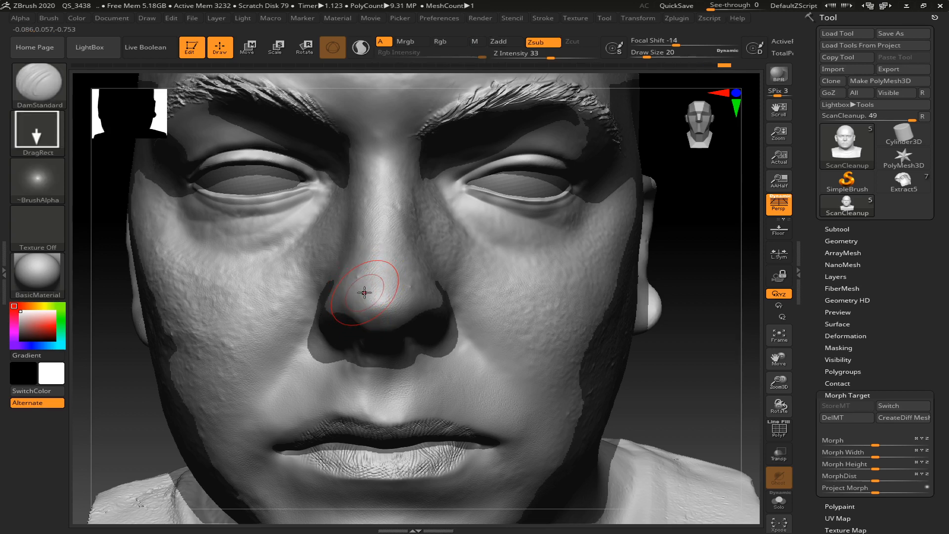
pyautogui.press('ctrl')
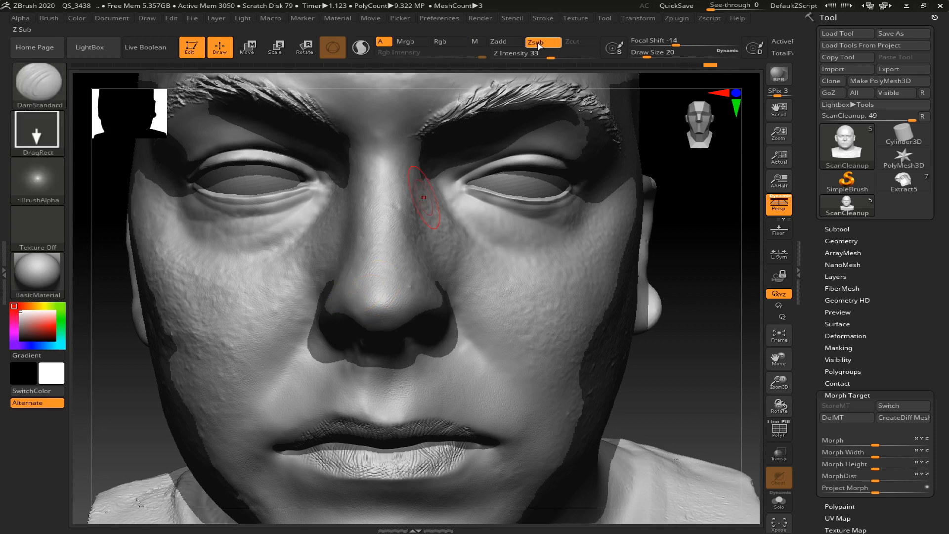
# Step: Test DamStandard stamps on the nose at Z Intensity 8, raise the intensity to 14, and undo the trial stamps
pyautogui.click(525, 51)
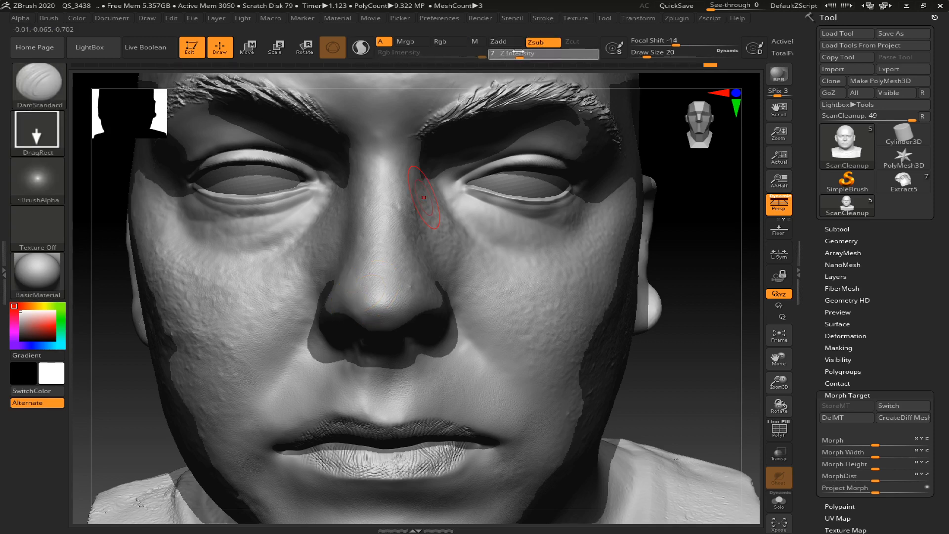
pyautogui.moveTo(518, 52); pyautogui.dragTo(521, 52)
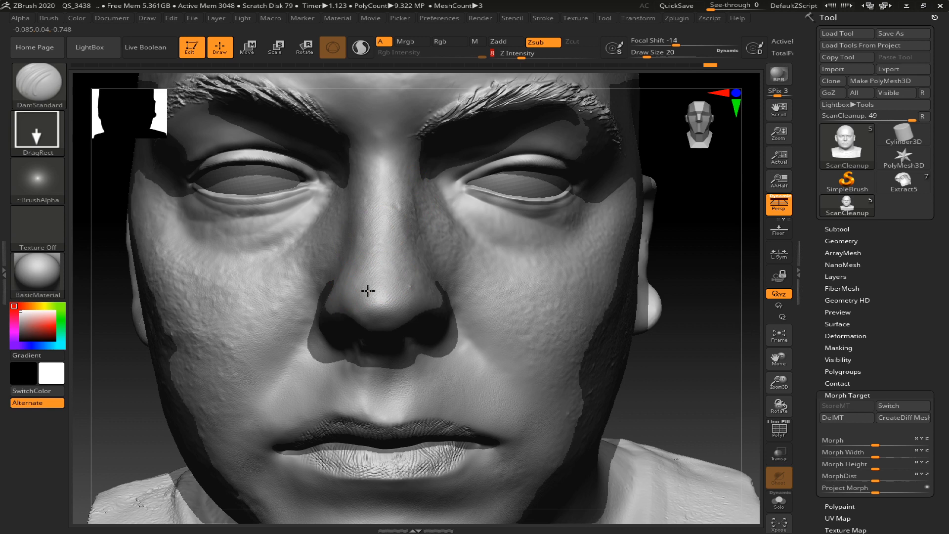
pyautogui.moveTo(367, 302); pyautogui.dragTo(377, 299)
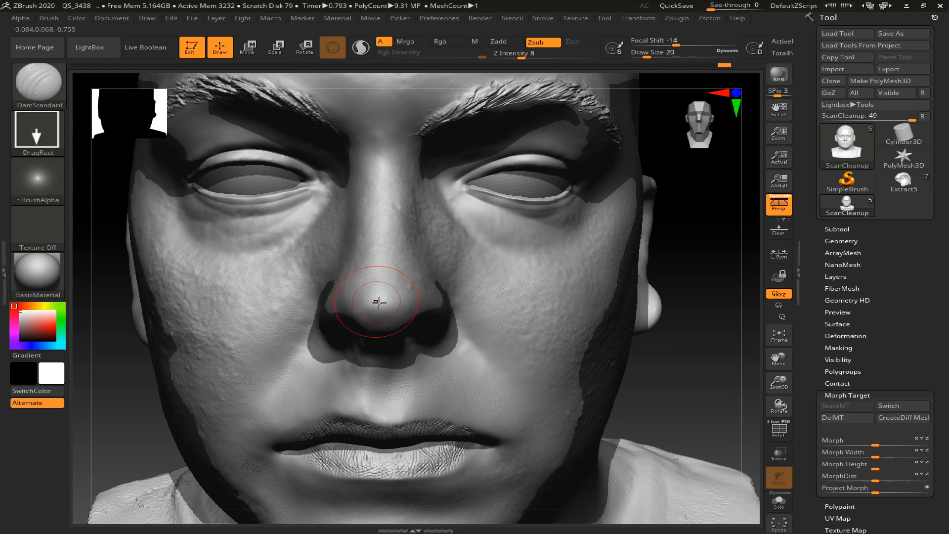
pyautogui.moveTo(394, 257); pyautogui.dragTo(394, 257)
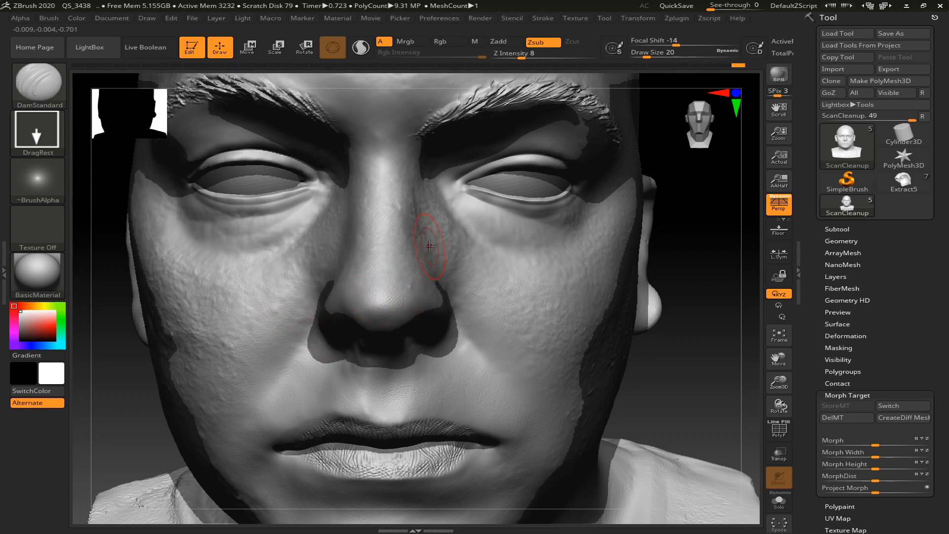
pyautogui.moveTo(535, 52); pyautogui.dragTo(530, 58)
pyautogui.press('ctrl')
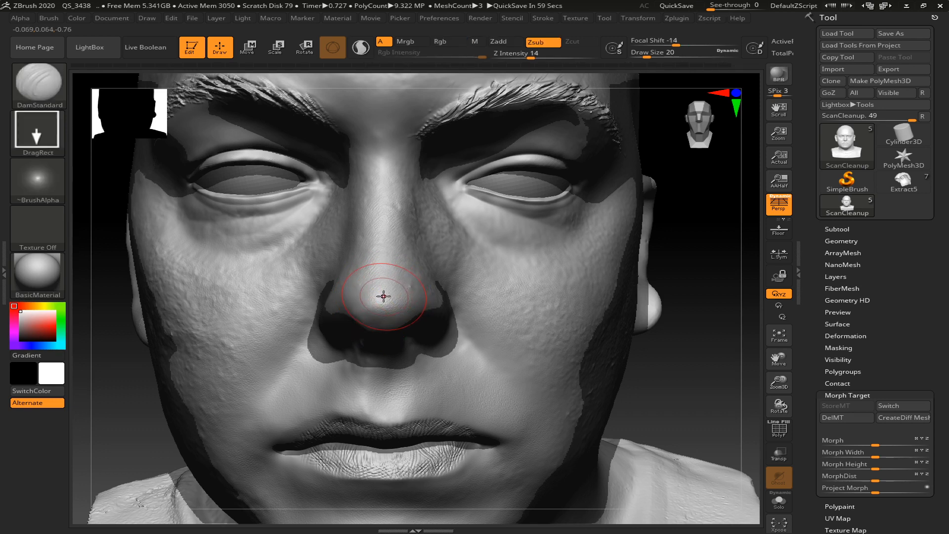
# Step: Assign Alpha 40 to the DamStandard brush and reduce its Draw Size to 2
pyautogui.press('s')
pyautogui.moveTo(381, 296); pyautogui.dragTo(378, 297)
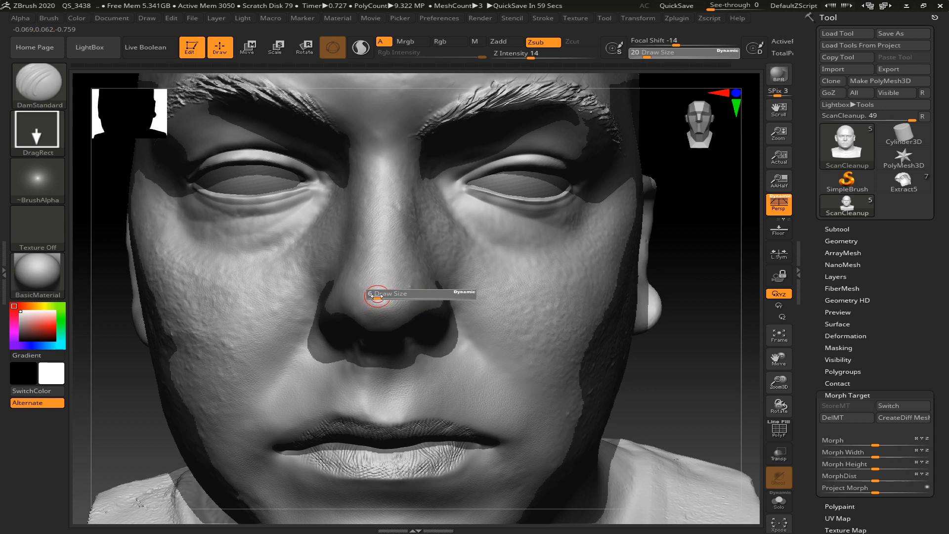
pyautogui.click(39, 180)
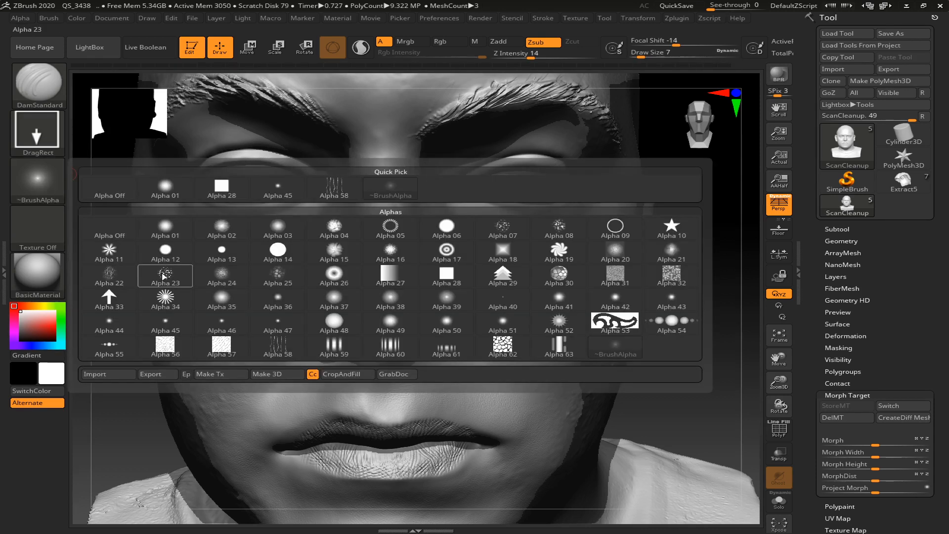
pyautogui.click(501, 301)
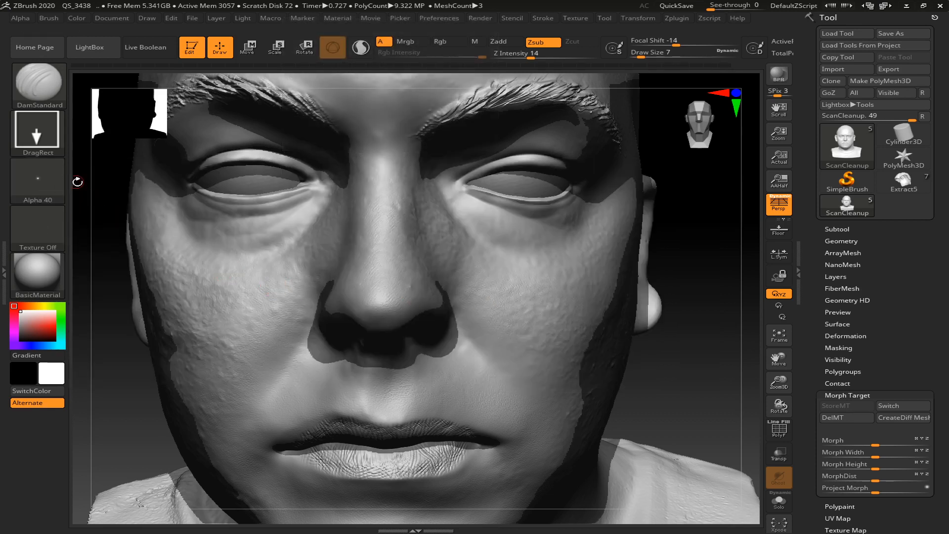
pyautogui.keyDown('alt'); pyautogui.moveTo(721, 371); pyautogui.dragTo(732, 391); pyautogui.keyUp('alt')
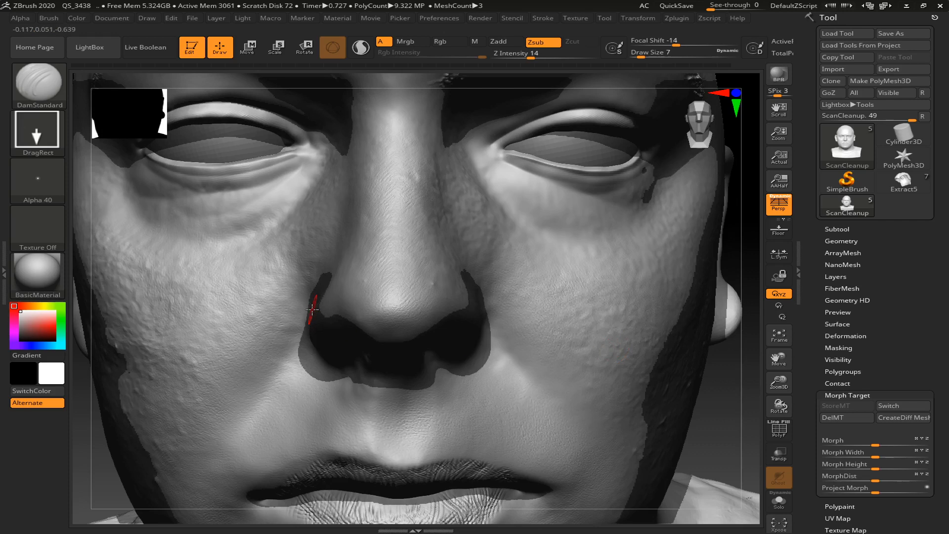
pyautogui.press('s')
pyautogui.moveTo(391, 276); pyautogui.dragTo(375, 281)
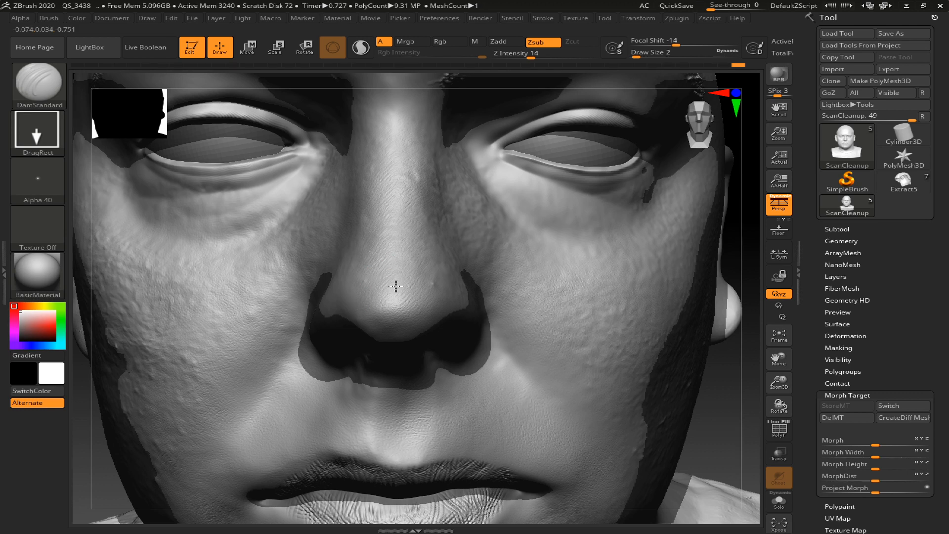
# Step: Set the Z Intensity to 36 and stamp small individual pores on the tip of the nose
pyautogui.moveTo(532, 56); pyautogui.dragTo(586, 56)
pyautogui.moveTo(398, 286); pyautogui.dragTo(406, 295)
pyautogui.press('ctrl')
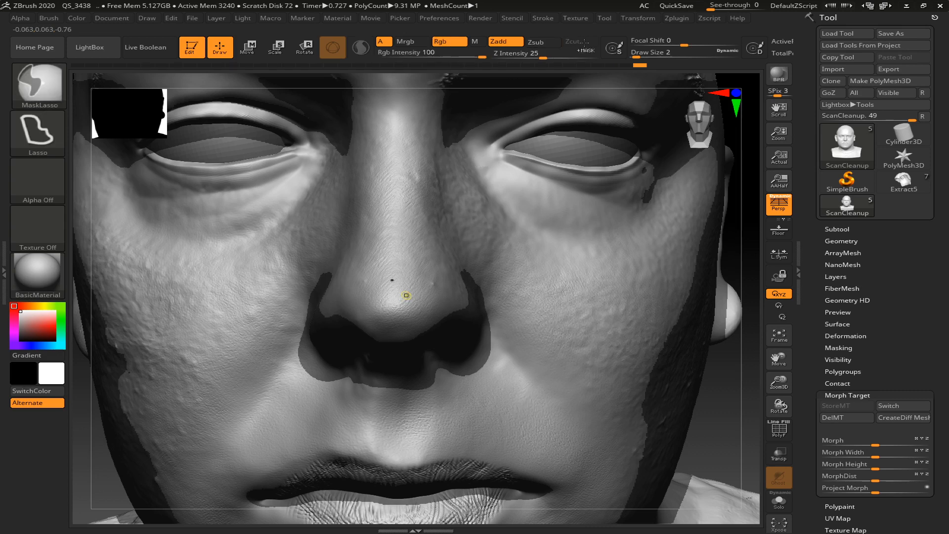
pyautogui.moveTo(566, 53); pyautogui.dragTo(554, 53)
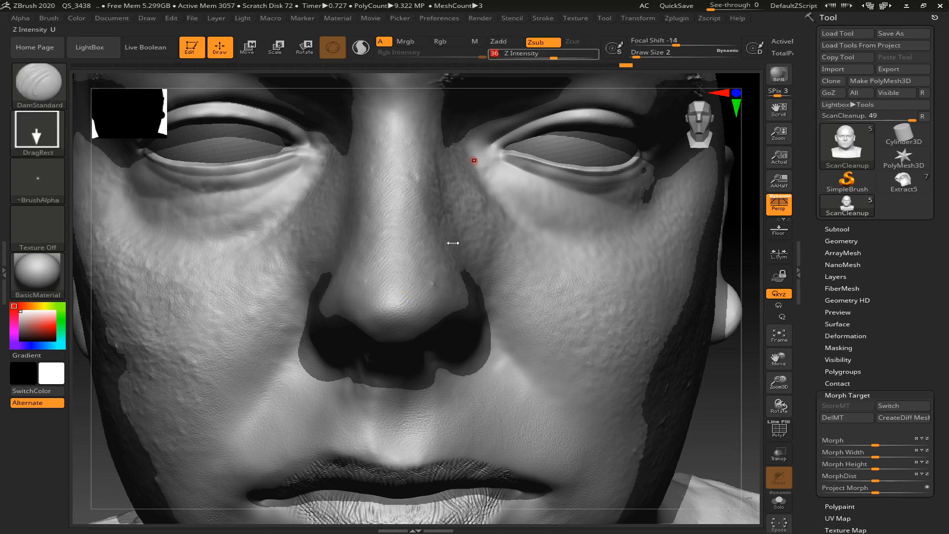
pyautogui.moveTo(410, 297); pyautogui.dragTo(403, 289)
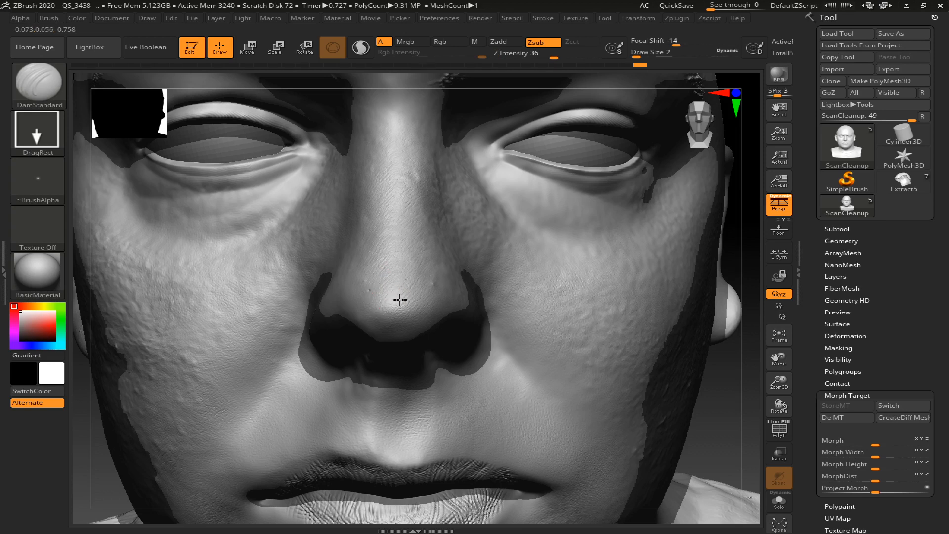
pyautogui.moveTo(405, 306); pyautogui.dragTo(406, 307)
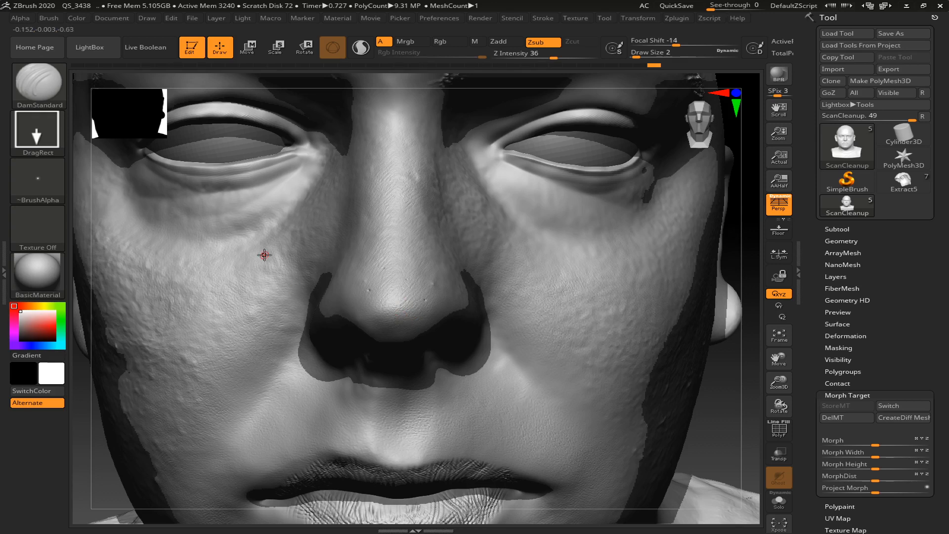
# Step: Set the brush's stroke type to Spray with a Draw Size of 12, and undo a trial spray on the nose
pyautogui.click(37, 131)
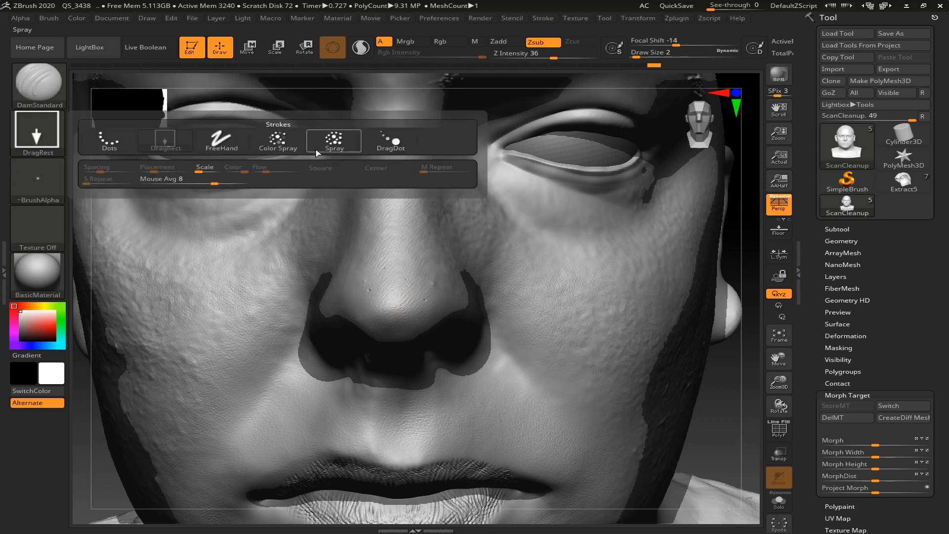
pyautogui.click(334, 140)
pyautogui.moveTo(392, 293); pyautogui.dragTo(392, 293)
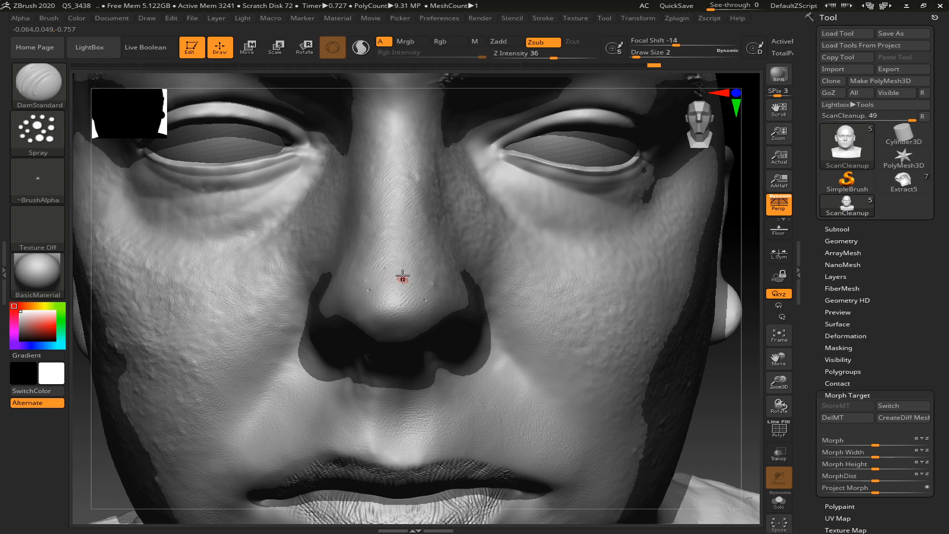
pyautogui.press('s')
pyautogui.moveTo(387, 256)
pyautogui.mouseDown()
pyautogui.moveTo(405, 256)
pyautogui.moveTo(393, 257)
pyautogui.mouseUp()
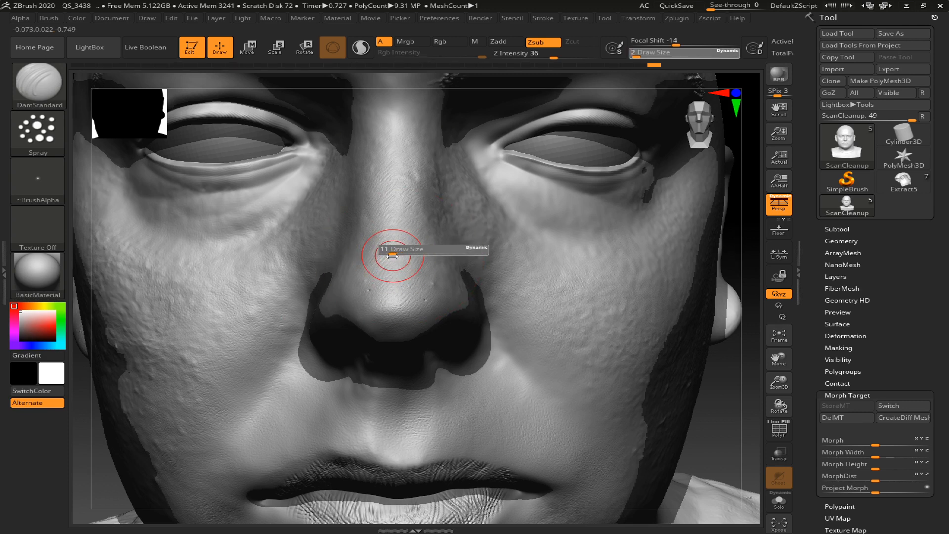
pyautogui.moveTo(386, 291)
pyautogui.mouseDown()
pyautogui.moveTo(401, 296)
pyautogui.moveTo(394, 272)
pyautogui.mouseUp()
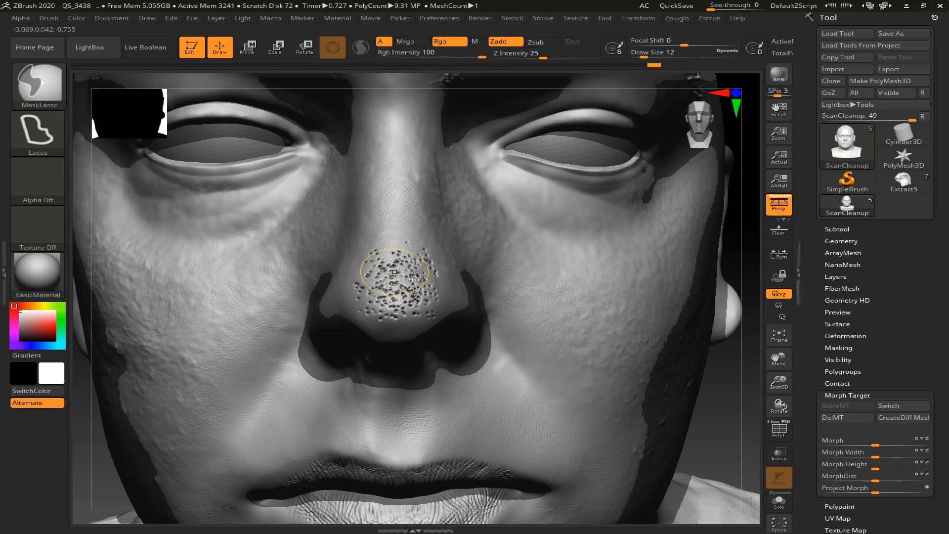
pyautogui.hotkey('ctrl', 'z')
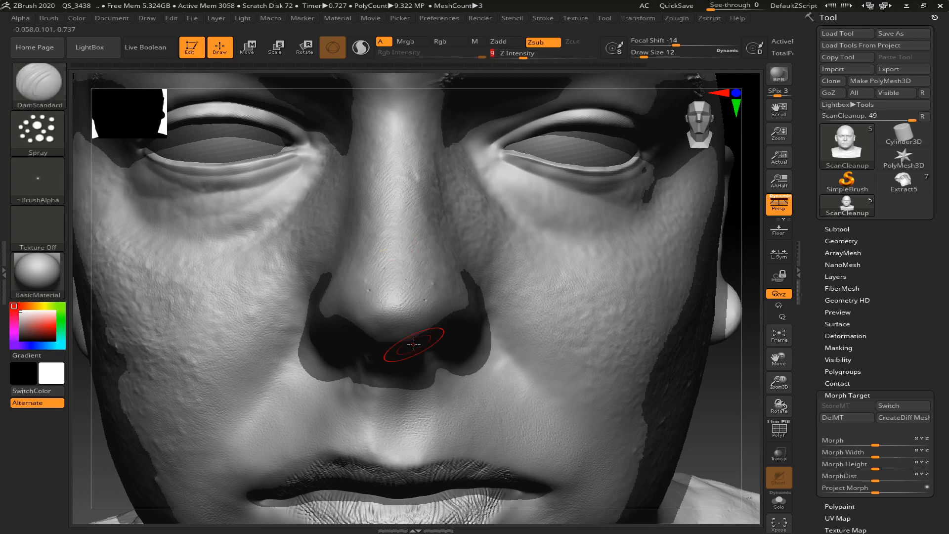
# Step: Spray fine pores over the tip, sides and bridge of the nose with the Z Intensity lowered to 7
pyautogui.moveTo(375, 238)
pyautogui.mouseDown()
pyautogui.moveTo(404, 250)
pyautogui.moveTo(354, 279)
pyautogui.mouseUp()
pyautogui.press('ctrl')
pyautogui.press('ctrl')
pyautogui.moveTo(357, 277)
pyautogui.mouseDown()
pyautogui.moveTo(335, 287)
pyautogui.moveTo(364, 243)
pyautogui.mouseUp()
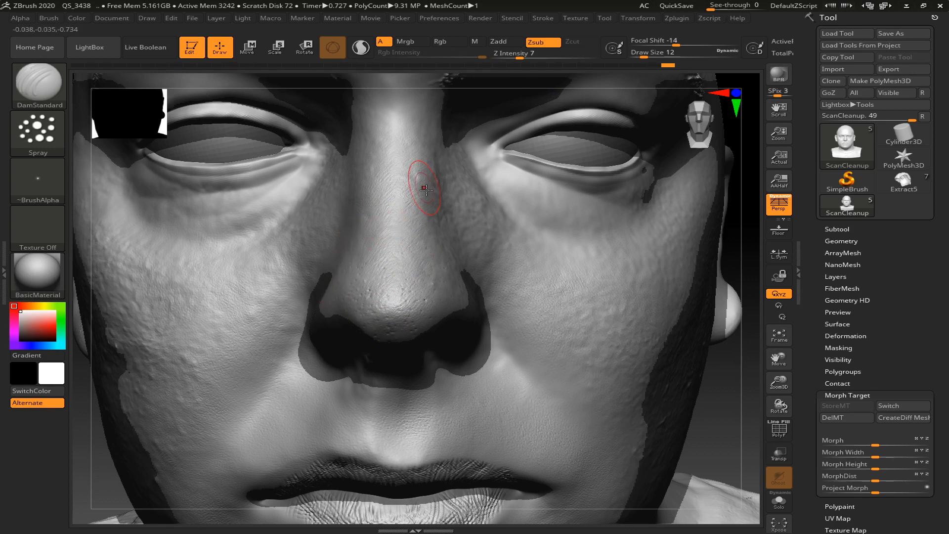
pyautogui.moveTo(417, 276); pyautogui.dragTo(399, 247)
pyautogui.moveTo(366, 144); pyautogui.dragTo(372, 114)
pyautogui.moveTo(386, 181)
pyautogui.mouseDown()
pyautogui.moveTo(385, 119)
pyautogui.moveTo(428, 107)
pyautogui.moveTo(391, 226)
pyautogui.mouseUp()
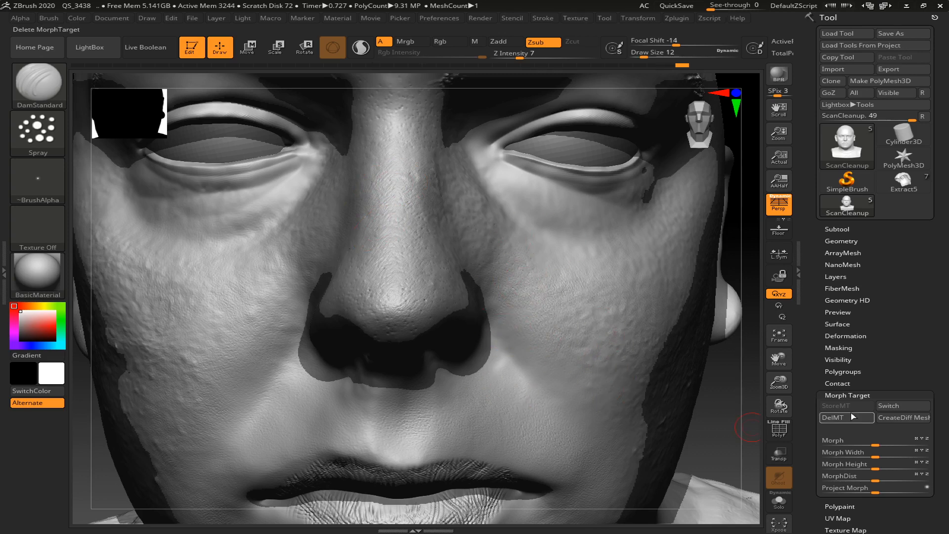
# Step: Switch the morph target and soften the nose pores with the Morph brush at Z Intensity 3, checking them from a three-quarter view
pyautogui.click(895, 411)
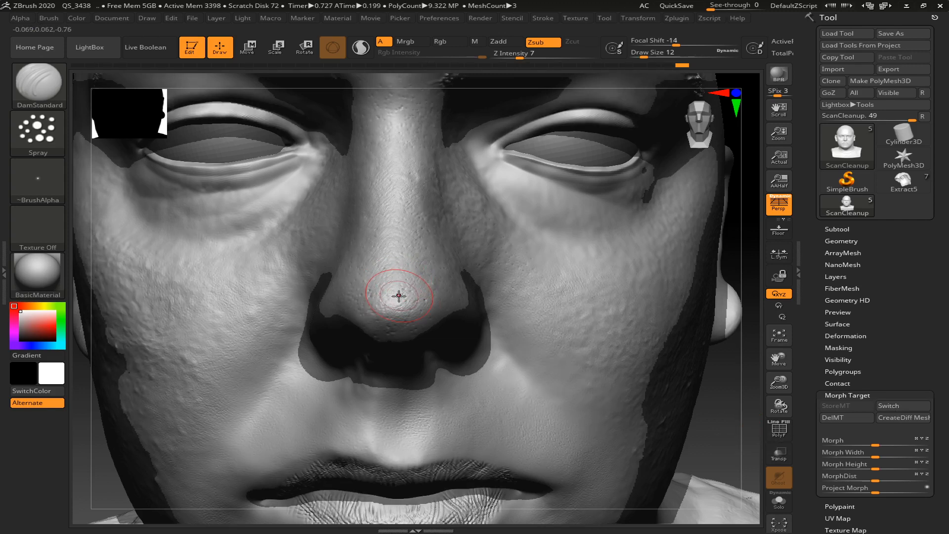
pyautogui.press('b')
pyautogui.press('m')
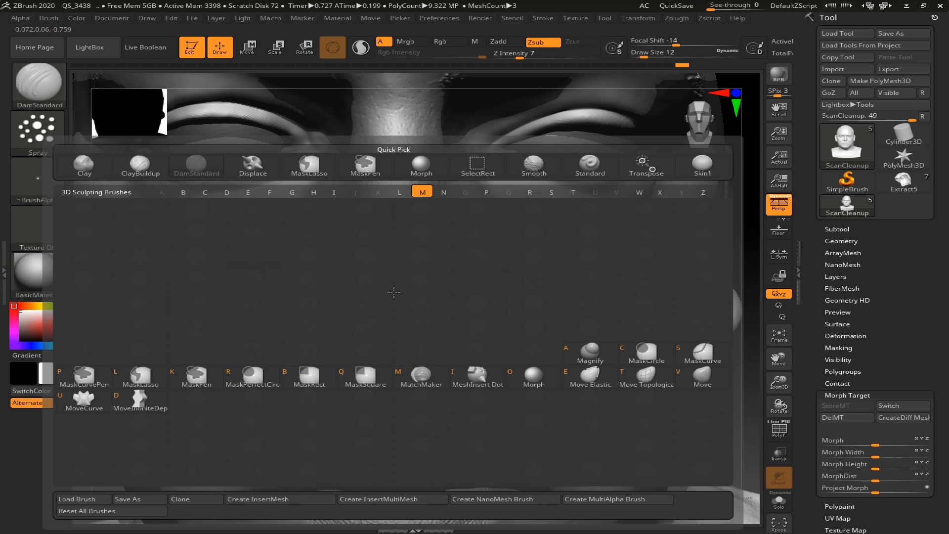
pyautogui.press('r')
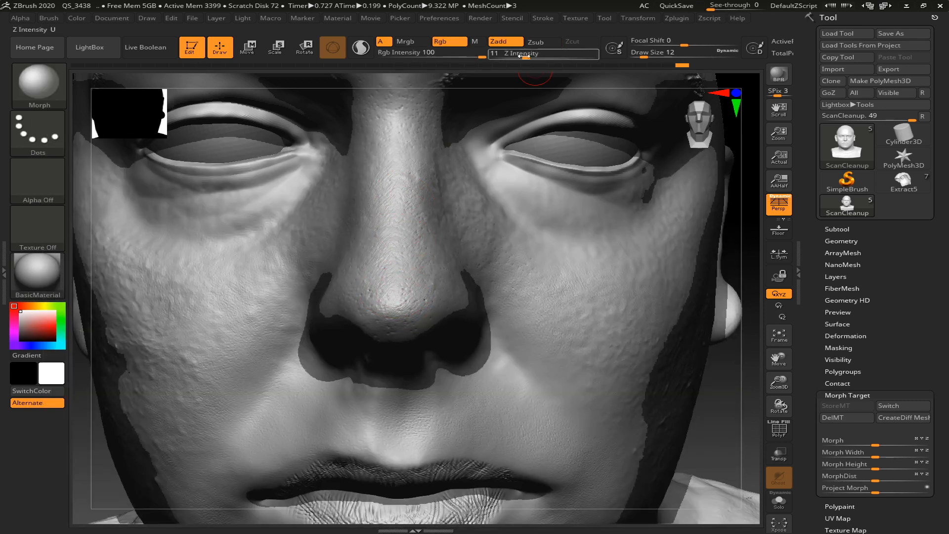
pyautogui.moveTo(512, 56); pyautogui.dragTo(509, 56)
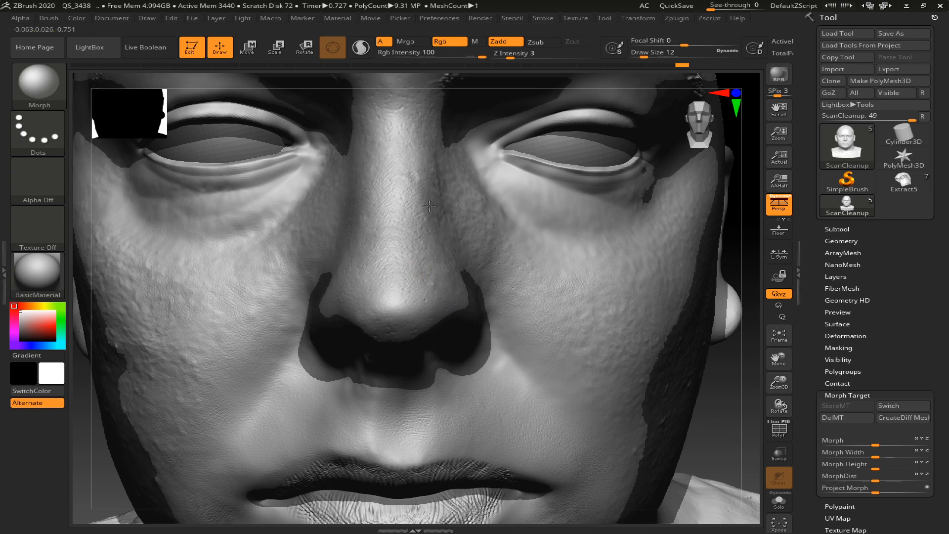
pyautogui.moveTo(417, 185); pyautogui.dragTo(415, 200)
pyautogui.press('f')
pyautogui.moveTo(584, 274); pyautogui.dragTo(306, 354)
pyautogui.keyDown('alt'); pyautogui.moveTo(270, 309); pyautogui.dragTo(287, 349); pyautogui.keyUp('alt')
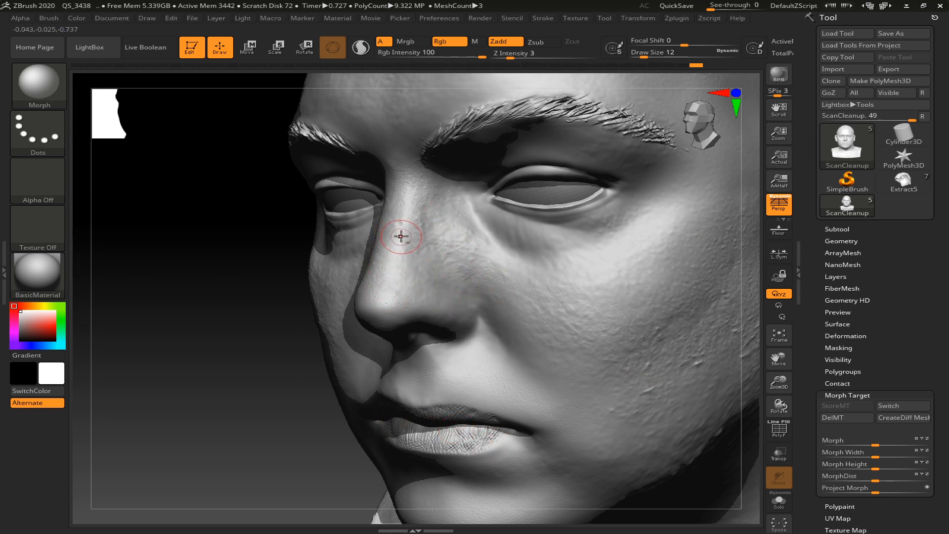
pyautogui.hotkey('alt', 'Tab')
pyautogui.hotkey('alt', 'Tab')
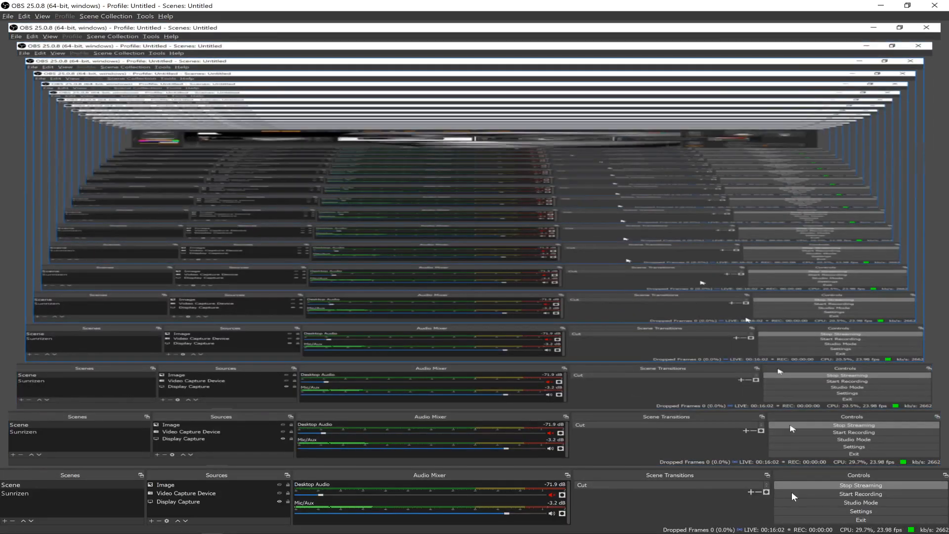